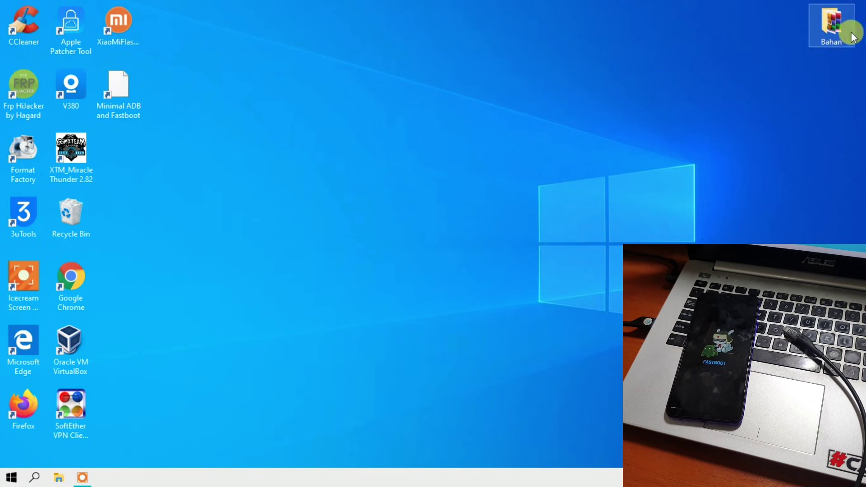
# Open the Bahan folder on the desktop and launch MTK-v1.0.14.exe from the MTK_Drivers.zip archive
pyautogui.doubleClick(843, 33)
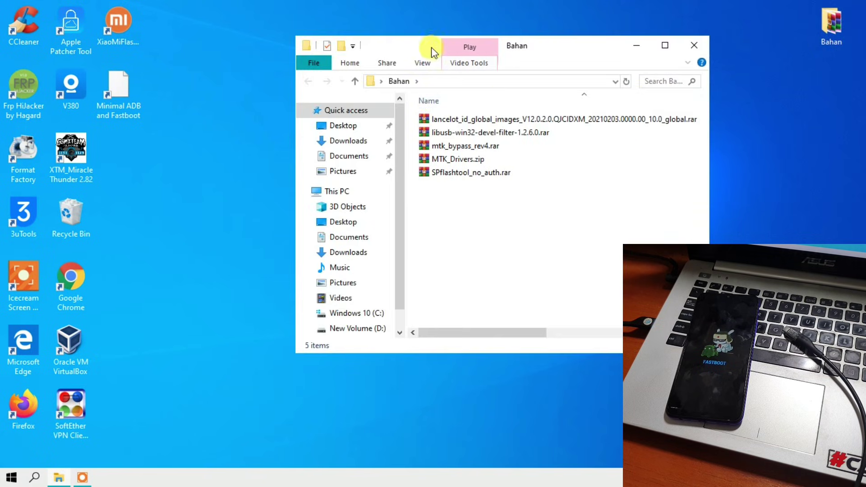
pyautogui.moveTo(420, 43); pyautogui.dragTo(135, 10)
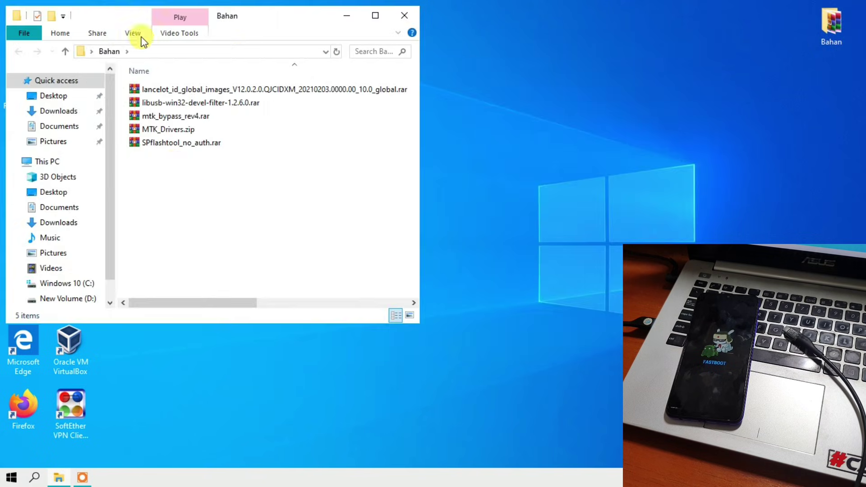
pyautogui.doubleClick(165, 130)
pyautogui.doubleClick(145, 191)
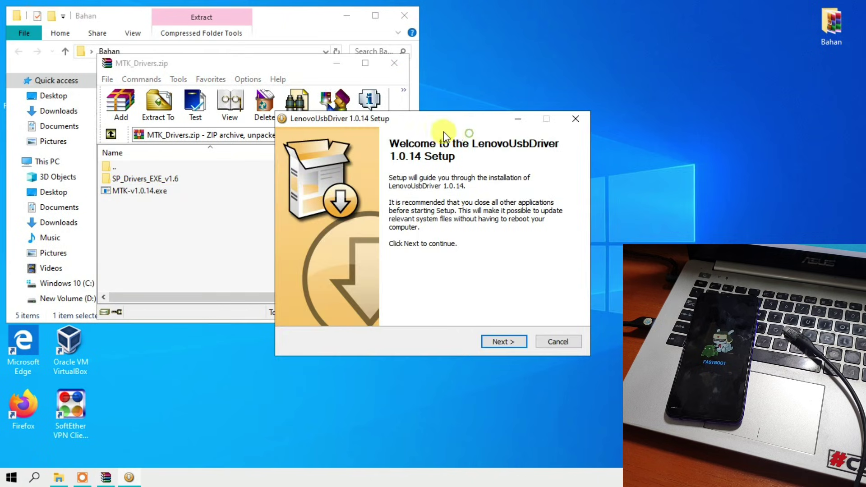
# Install LenovoUsbDriver 1.0.14, allowing the driver from the unverified publisher, and close the setup and the MTK_Drivers.zip archive
pyautogui.moveTo(288, 119); pyautogui.dragTo(101, 102)
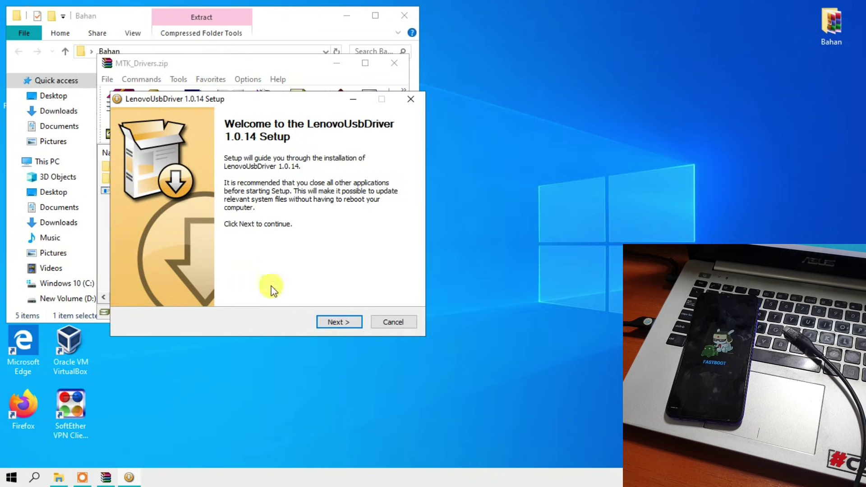
pyautogui.click(341, 326)
pyautogui.click(340, 322)
pyautogui.click(340, 322)
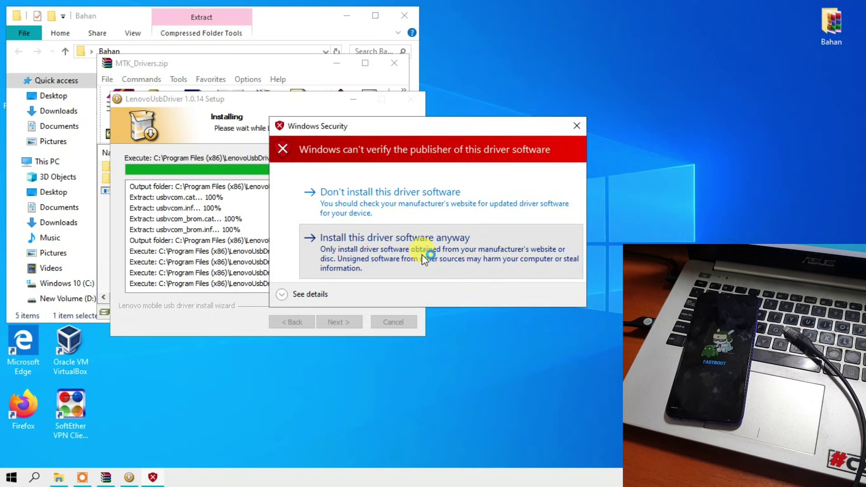
pyautogui.click(424, 253)
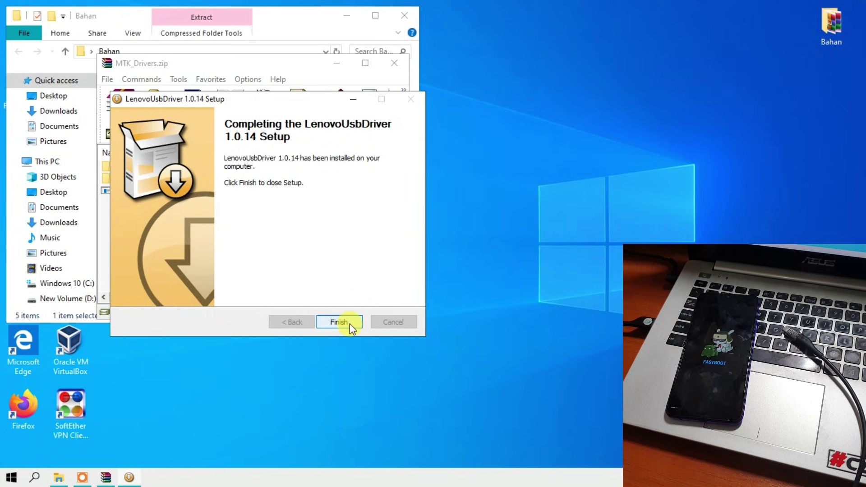
pyautogui.click(345, 323)
pyautogui.click(276, 218)
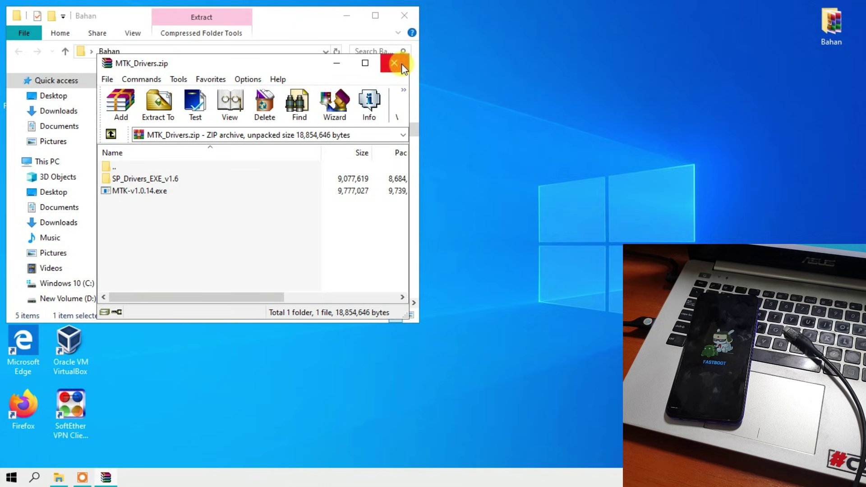
pyautogui.click(402, 64)
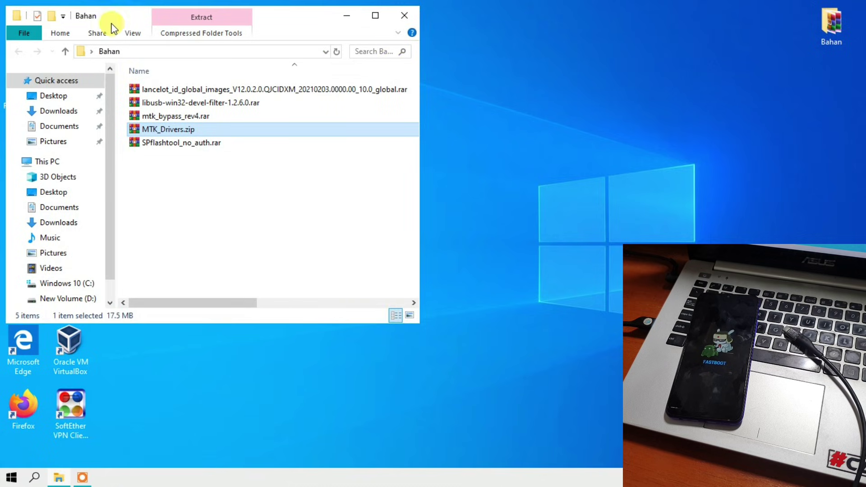
# Launch libusb-win32-devel-filter-1.2.6.0.exe from the libusb-win32-devel-filter-1.2.6.0.rar archive in the Bahan folder
pyautogui.moveTo(118, 21); pyautogui.dragTo(351, 27)
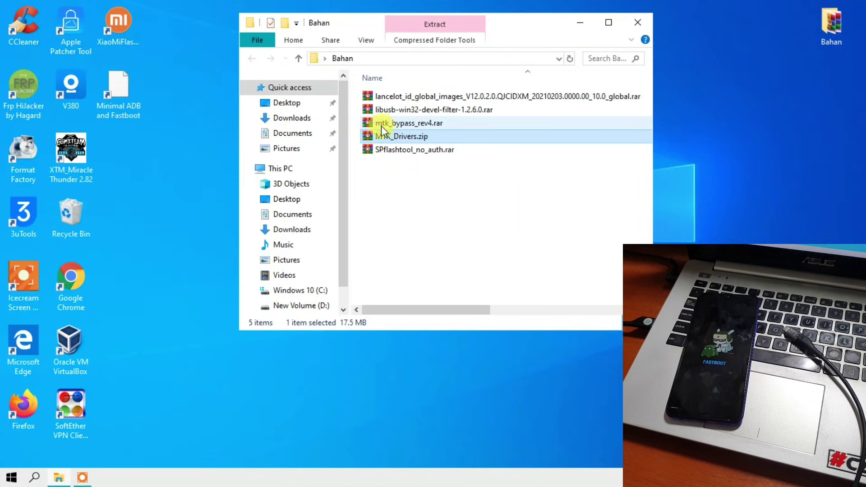
pyautogui.click(385, 111)
pyautogui.doubleClick(387, 110)
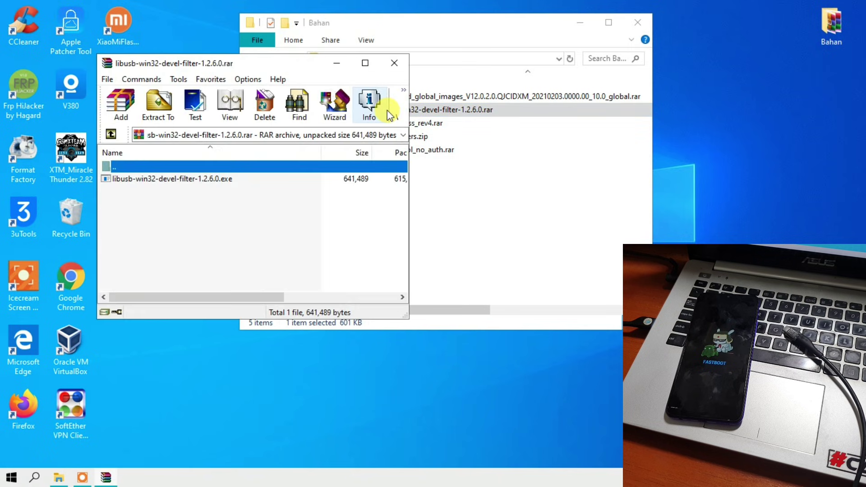
pyautogui.click(170, 183)
pyautogui.doubleClick(170, 182)
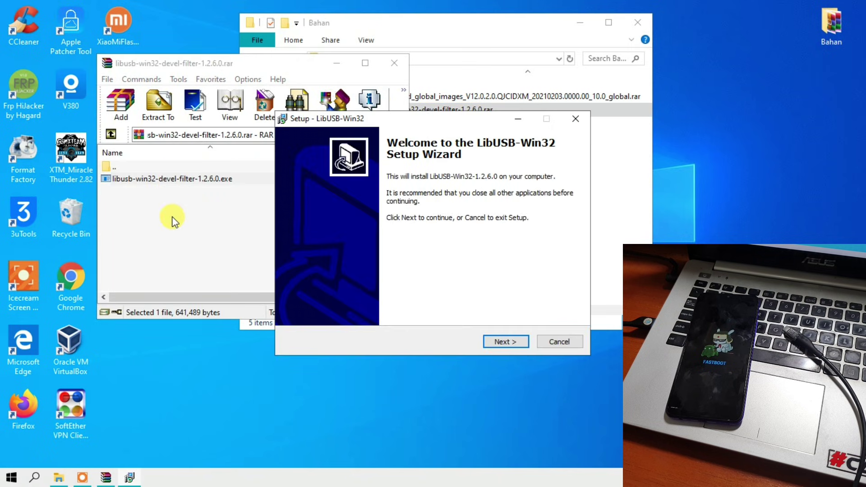
# Accept the license agreement and install LibUSB-Win32 in the default folder, finishing into the filter installer
pyautogui.click(501, 343)
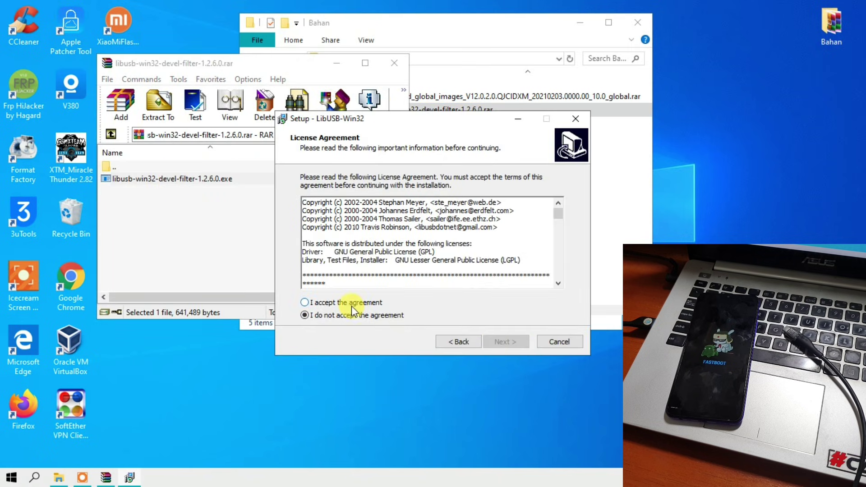
pyautogui.click(350, 303)
pyautogui.click(500, 342)
pyautogui.click(499, 342)
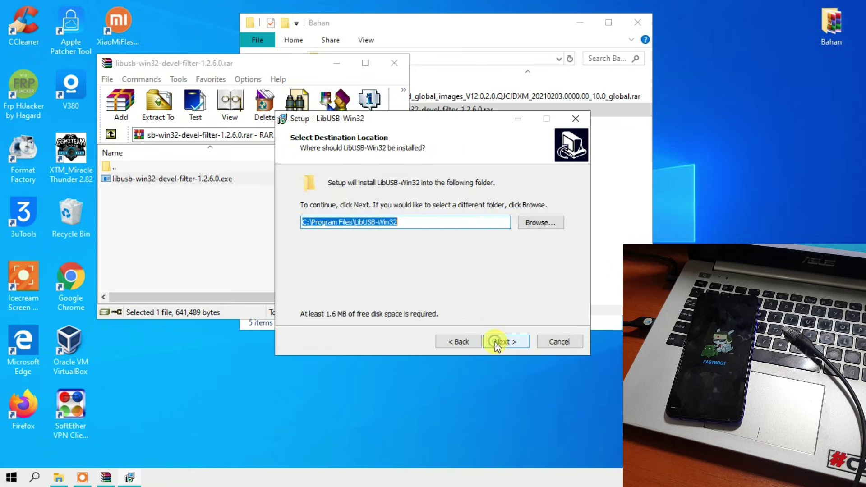
pyautogui.click(498, 343)
pyautogui.click(497, 343)
pyautogui.click(498, 343)
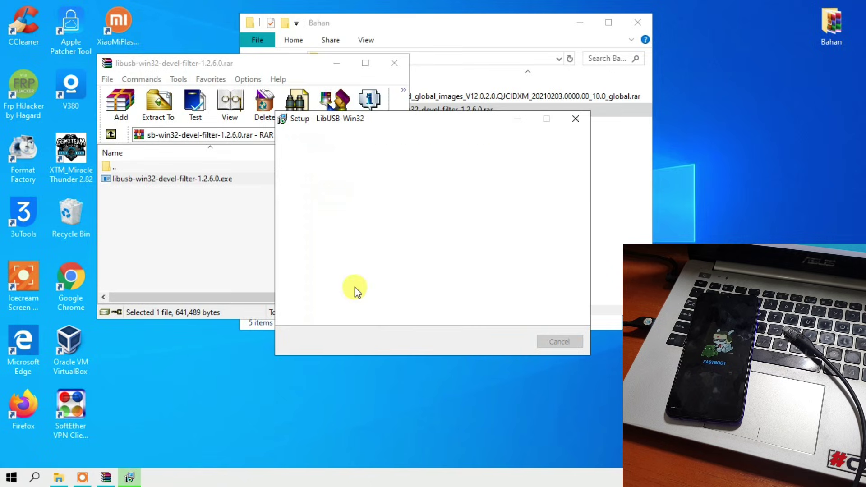
pyautogui.click(487, 342)
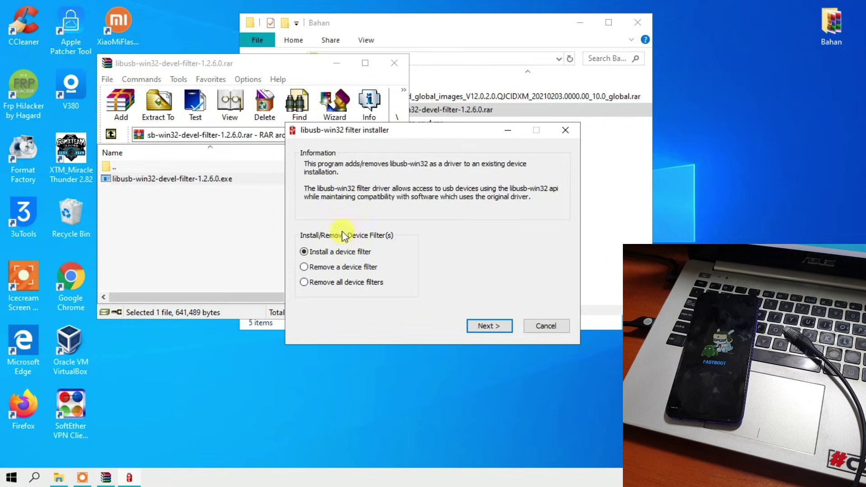
# Remove all libusb-win32 device filters with the filter installer
pyautogui.click(308, 282)
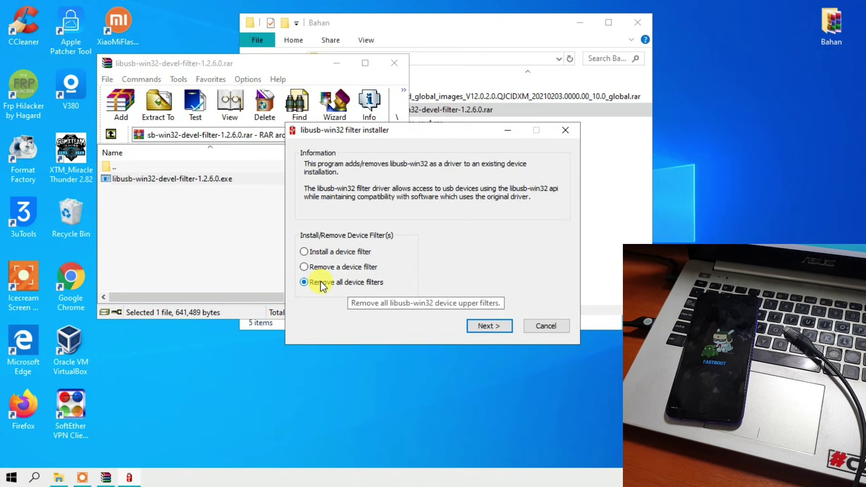
pyautogui.click(482, 329)
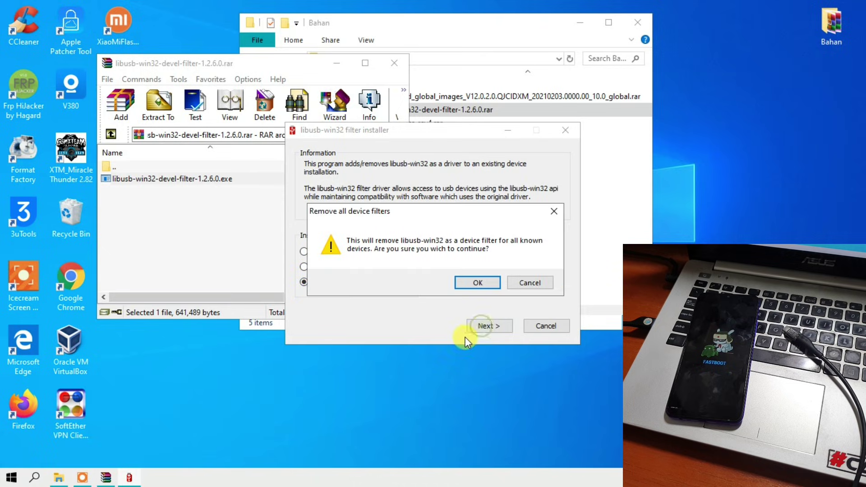
pyautogui.click(470, 284)
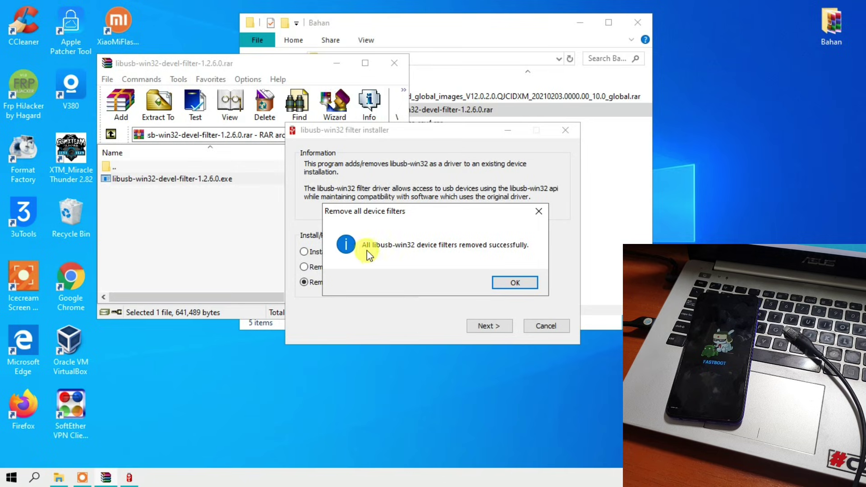
pyautogui.click(515, 284)
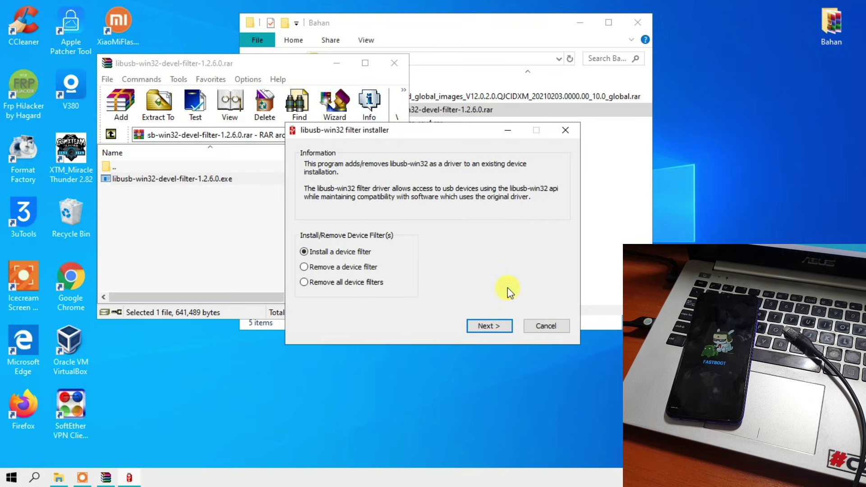
# Proceed to device selection for installing a device filter, close the libusb archive and move the installer aside
pyautogui.click(487, 327)
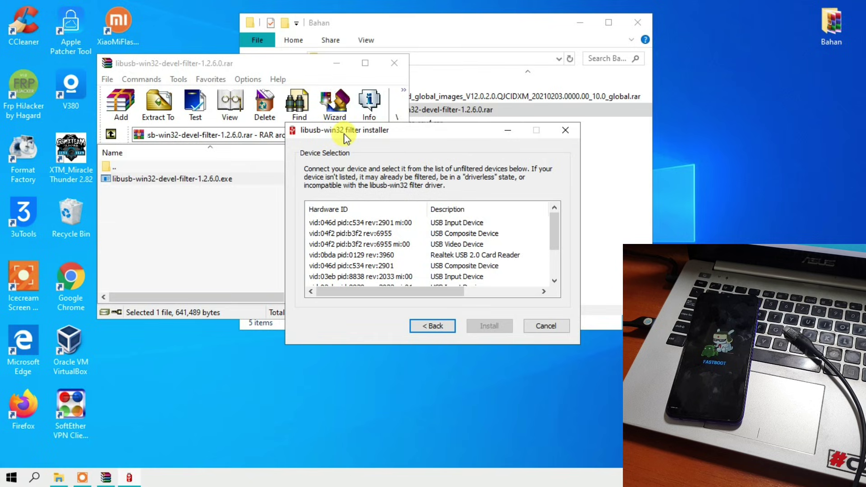
pyautogui.click(285, 65)
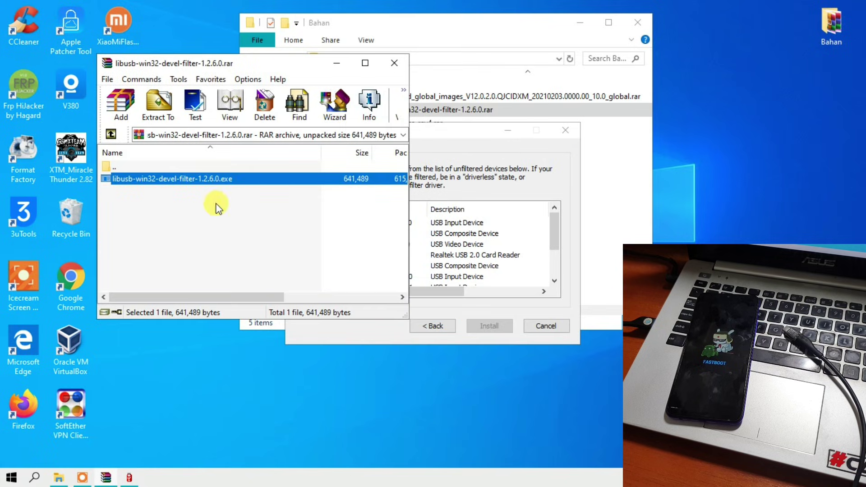
pyautogui.click(394, 62)
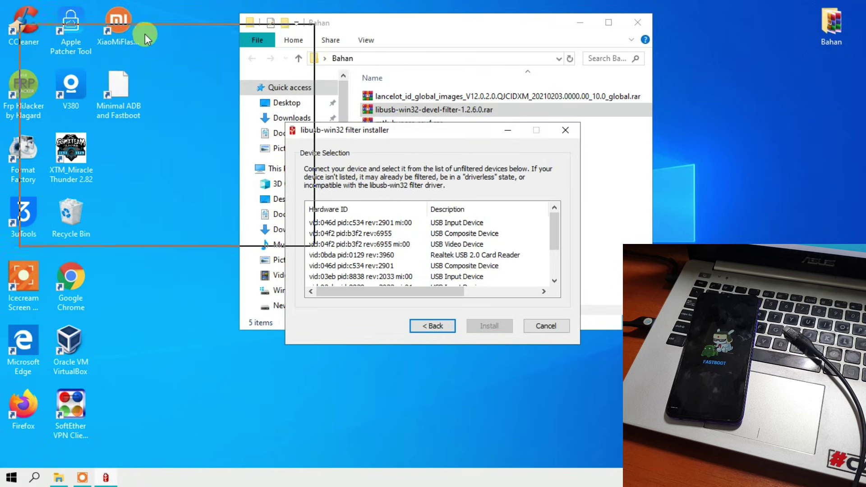
pyautogui.moveTo(135, 18); pyautogui.dragTo(129, 13)
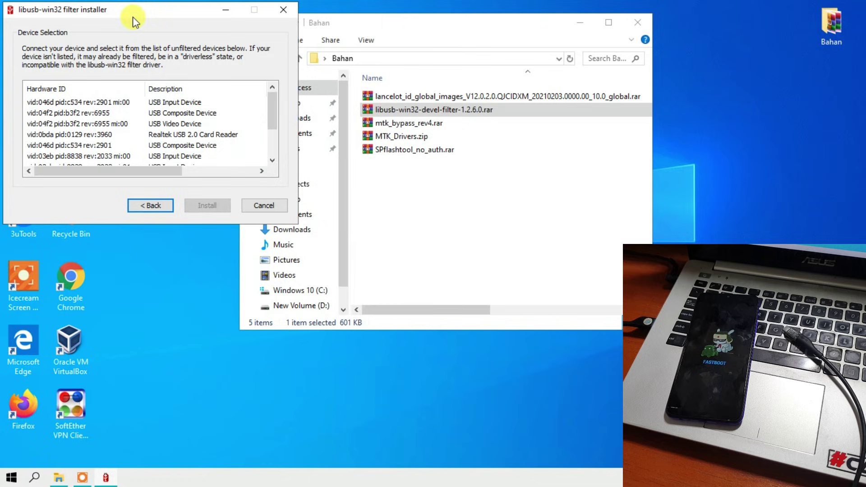
# Extract mtk_bypass_rev4.rar into the Bahan folder
pyautogui.click(430, 28)
pyautogui.click(404, 124)
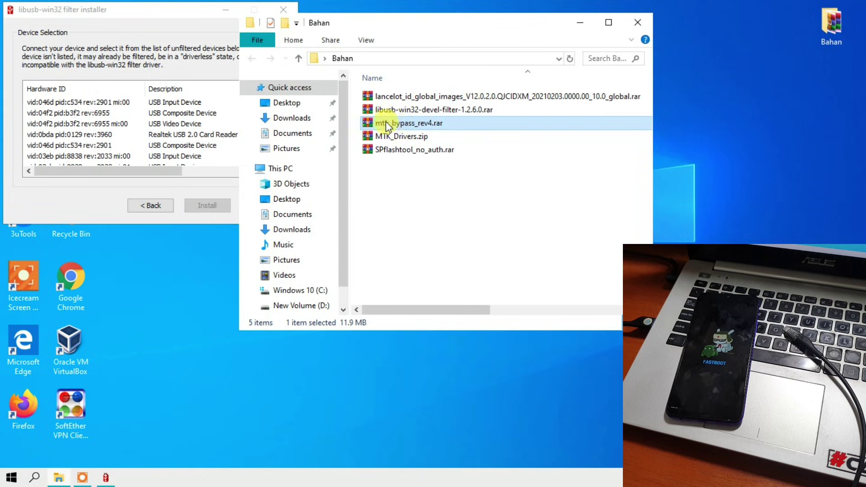
pyautogui.rightClick(410, 126)
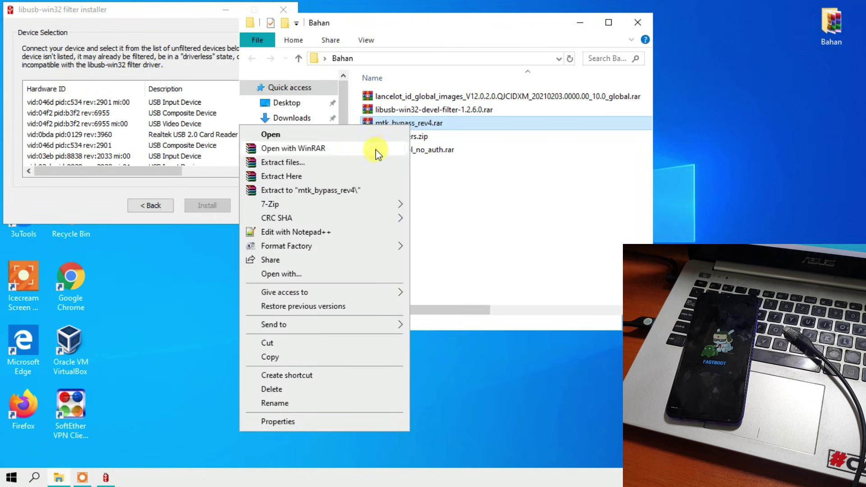
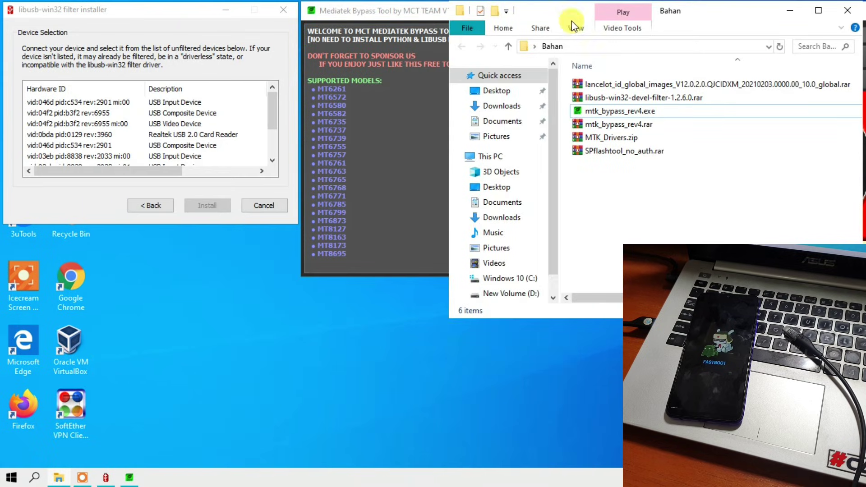
# Extract SPflashtool_no_auth.rar within the Bahan folder
pyautogui.click(587, 156)
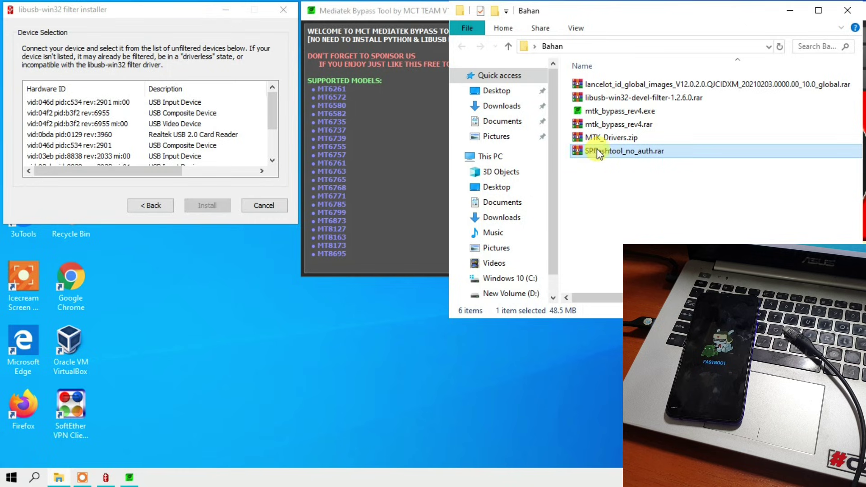
pyautogui.rightClick(597, 155)
pyautogui.click(554, 194)
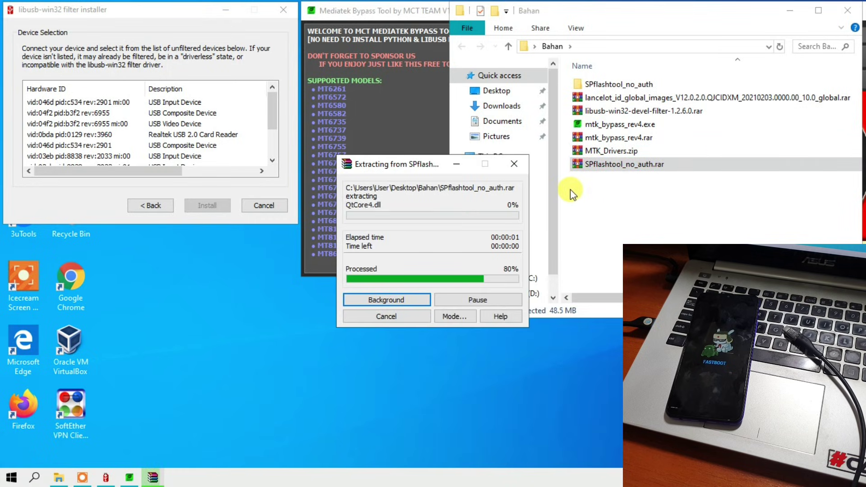
# Launch flash_tool.exe from the extracted SPflashtool_no_auth folder and dismiss its startup error messages
pyautogui.doubleClick(601, 85)
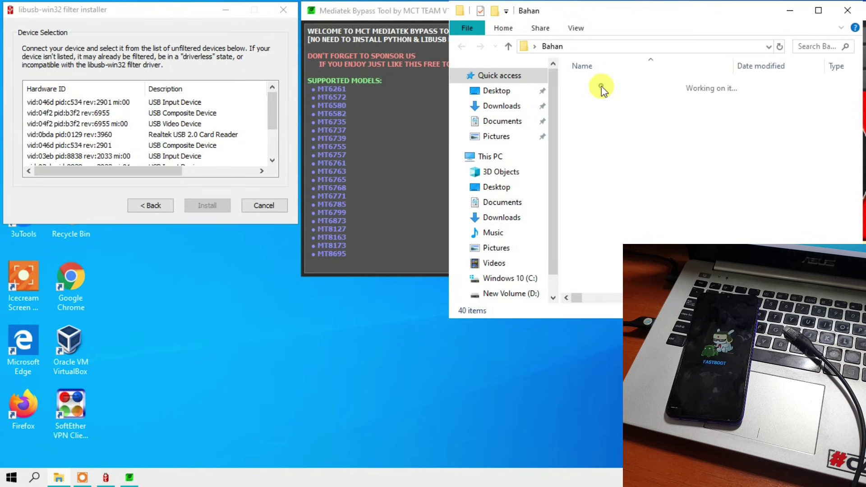
pyautogui.scroll(-5, 603, 131)
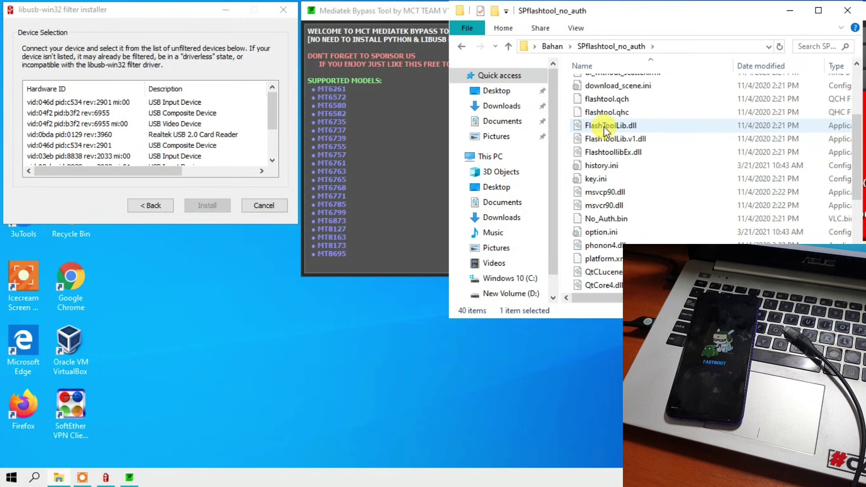
pyautogui.click(604, 127)
pyautogui.scroll(-2, 604, 131)
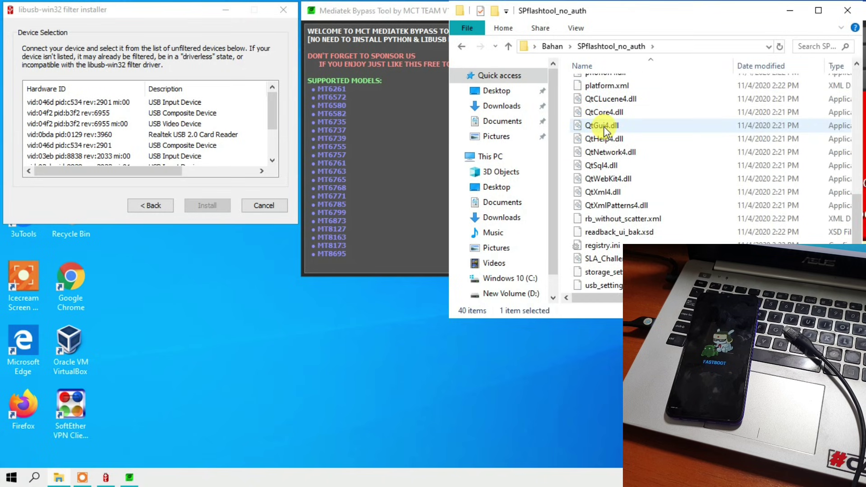
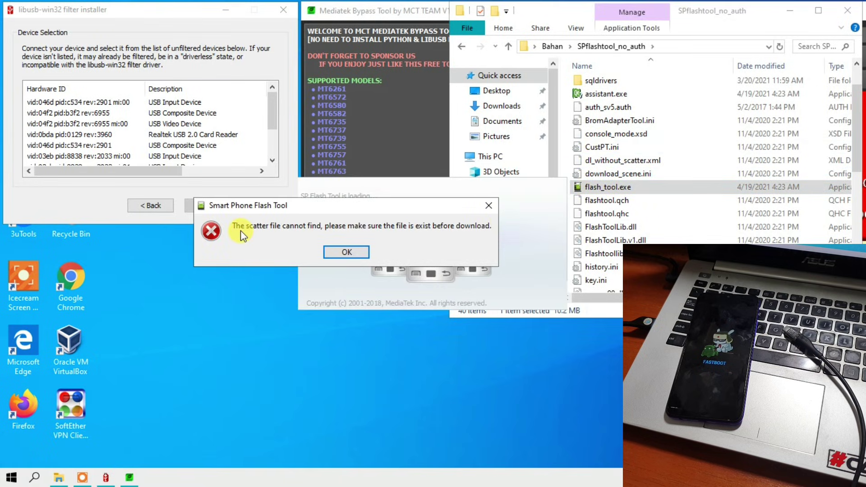
pyautogui.click(345, 252)
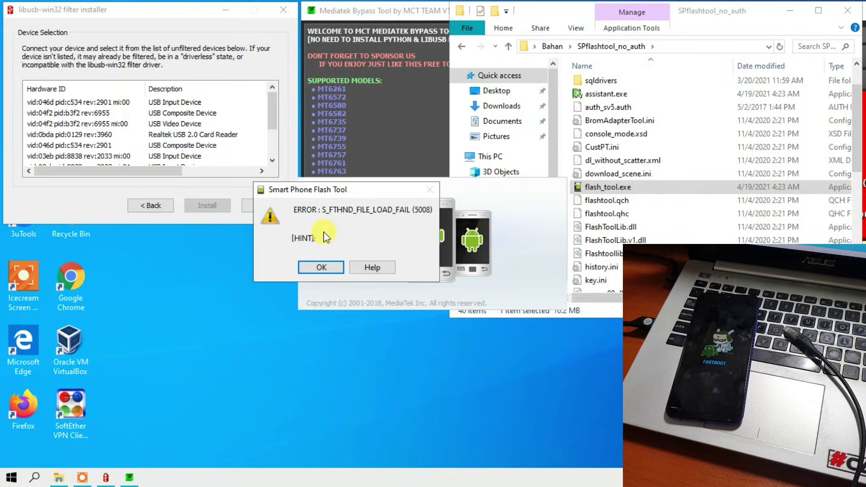
pyautogui.click(318, 267)
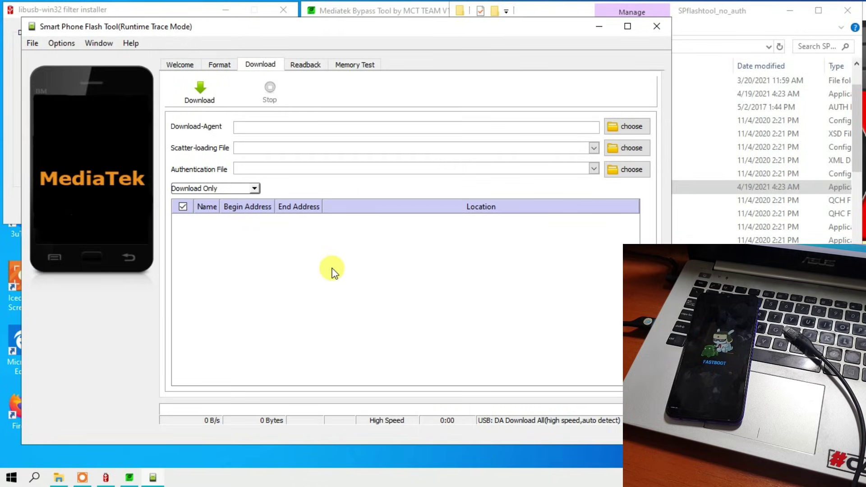
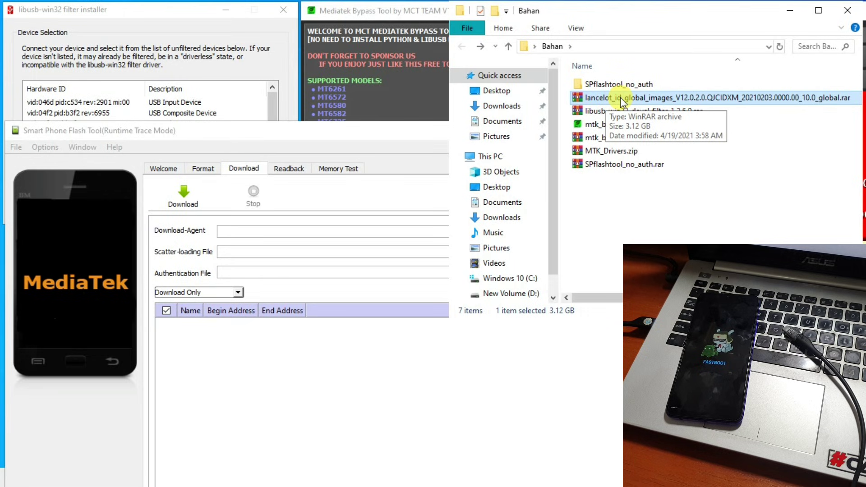
# Extract the lancelot_id_global_images V12.0.2.0.QJCIDXM .rar archive into the Bahan folder
pyautogui.moveTo(611, 9); pyautogui.dragTo(337, 48)
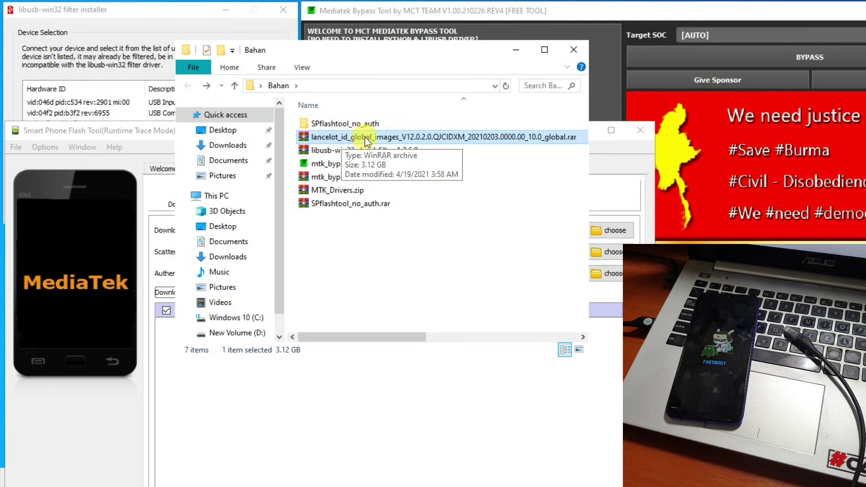
pyautogui.rightClick(371, 136)
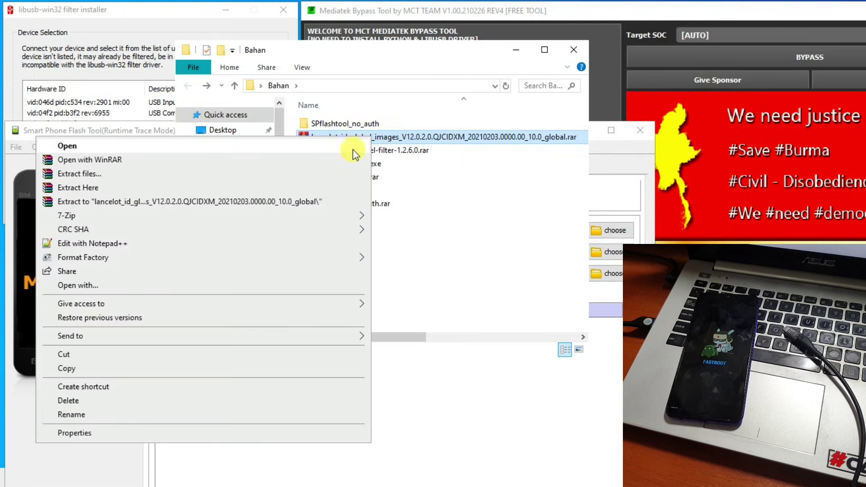
pyautogui.click(334, 189)
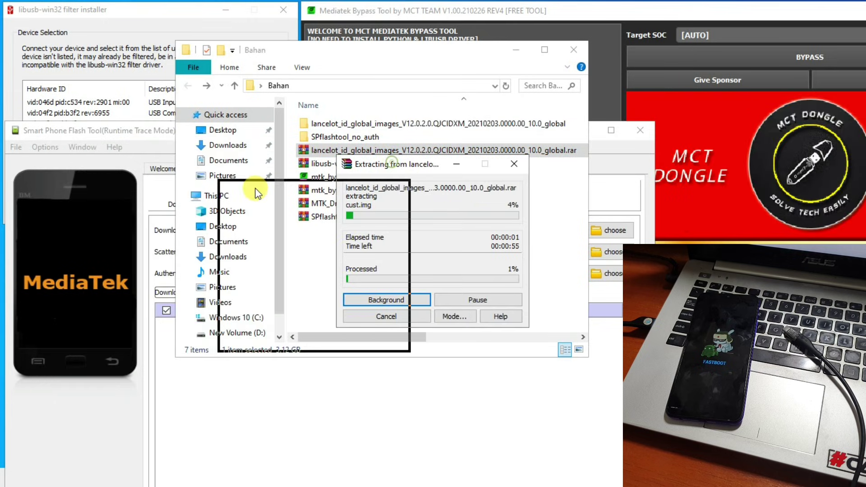
pyautogui.moveTo(258, 192); pyautogui.dragTo(177, 198)
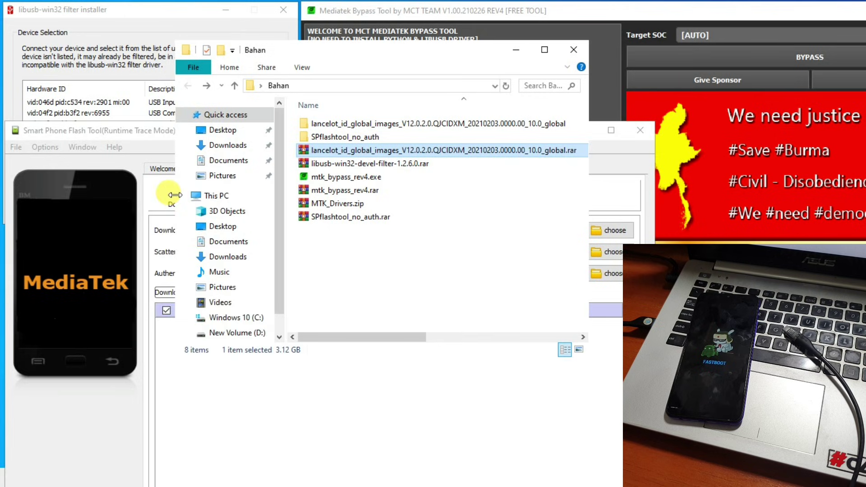
# Examine the extracted lancelot firmware's images folder for MT6768_Android_scatter.txt and return to the Bahan folder
pyautogui.click(349, 125)
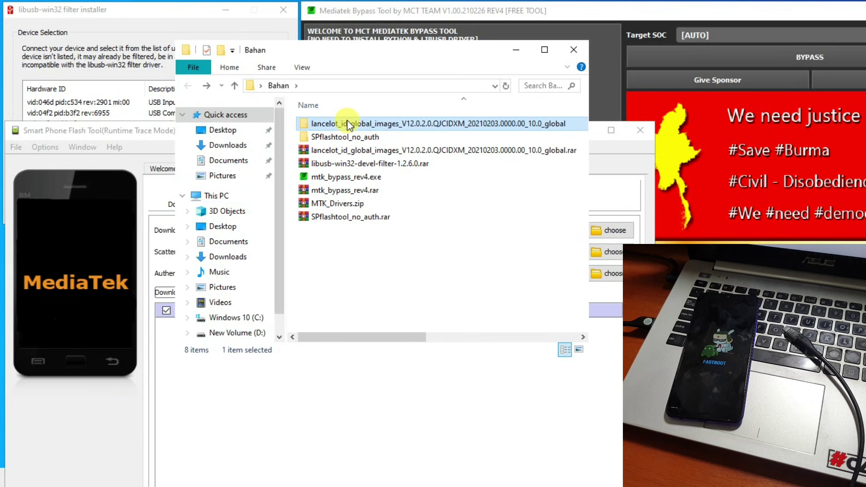
pyautogui.doubleClick(337, 126)
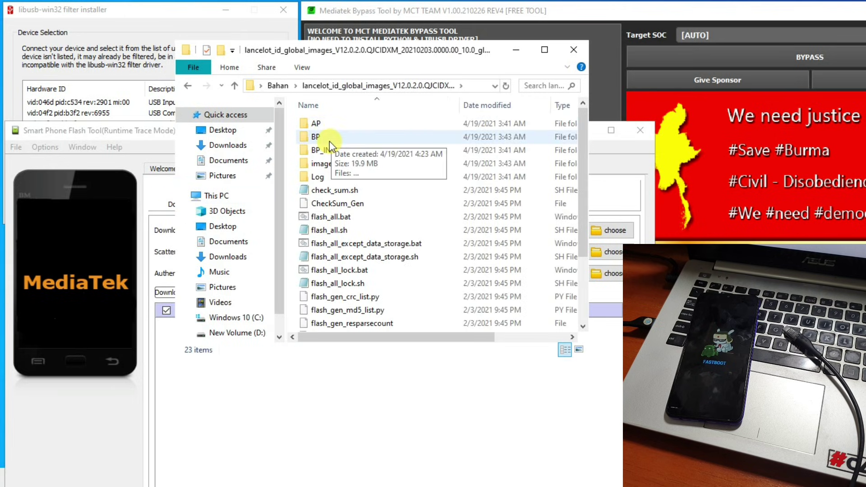
pyautogui.doubleClick(333, 164)
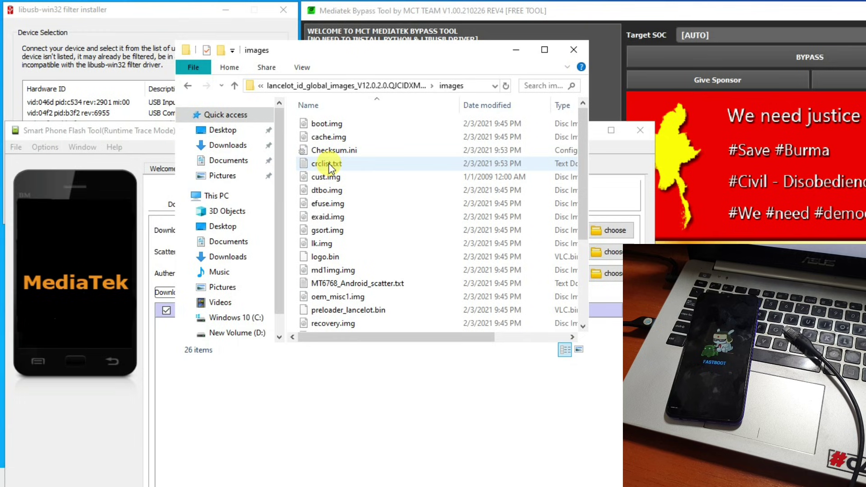
pyautogui.scroll(-3, 331, 168)
pyautogui.click(332, 169)
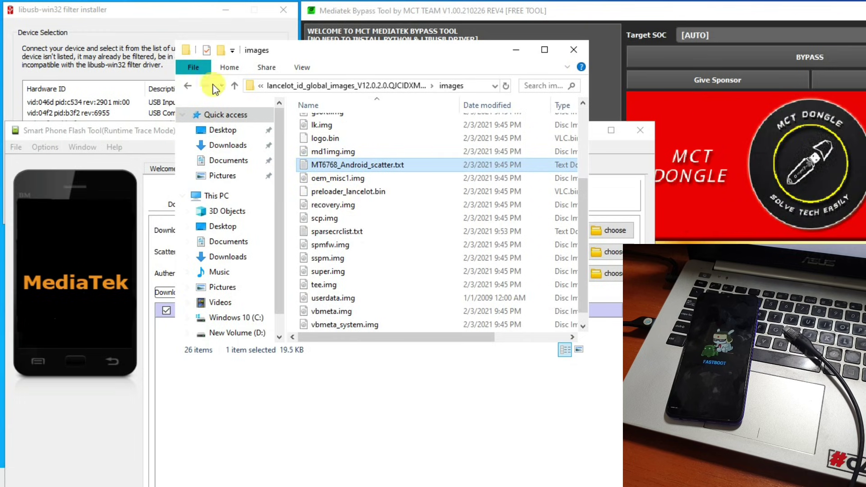
pyautogui.click(192, 85)
pyautogui.click(191, 84)
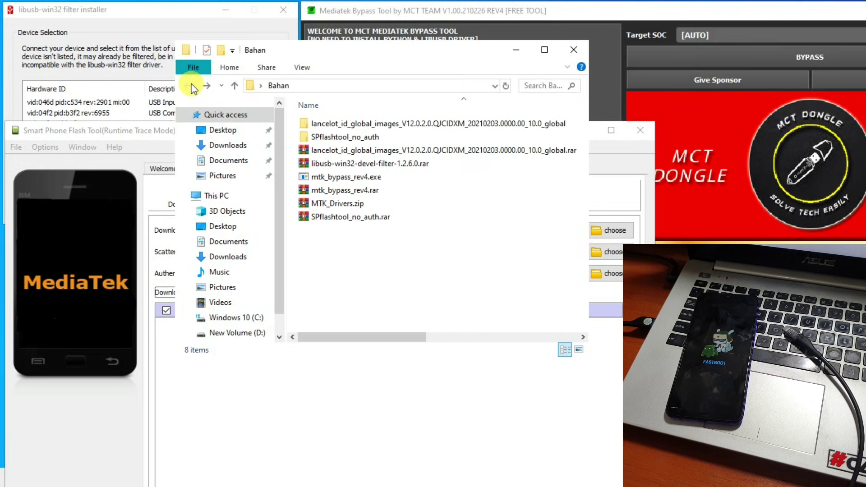
# Rearrange the Bahan and flash tool windows and load No_Auth.bin from SPflashtool_no_auth as the download agent
pyautogui.moveTo(518, 43); pyautogui.dragTo(570, 9)
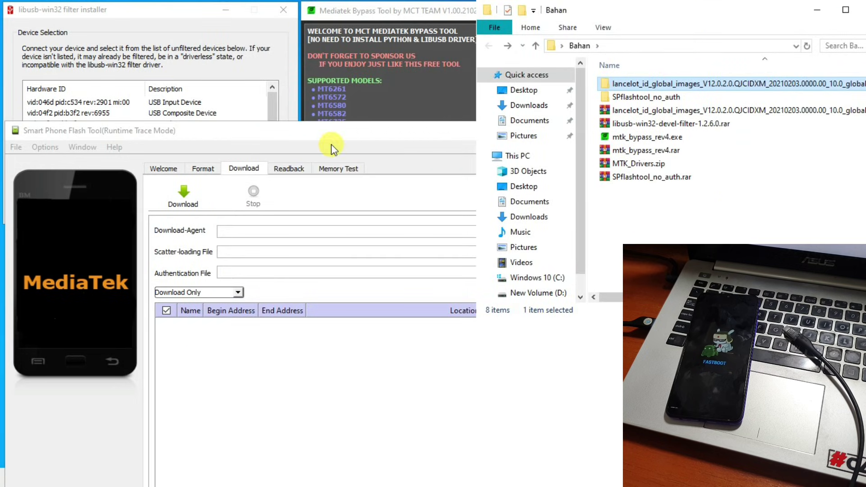
pyautogui.moveTo(305, 136); pyautogui.dragTo(301, 88)
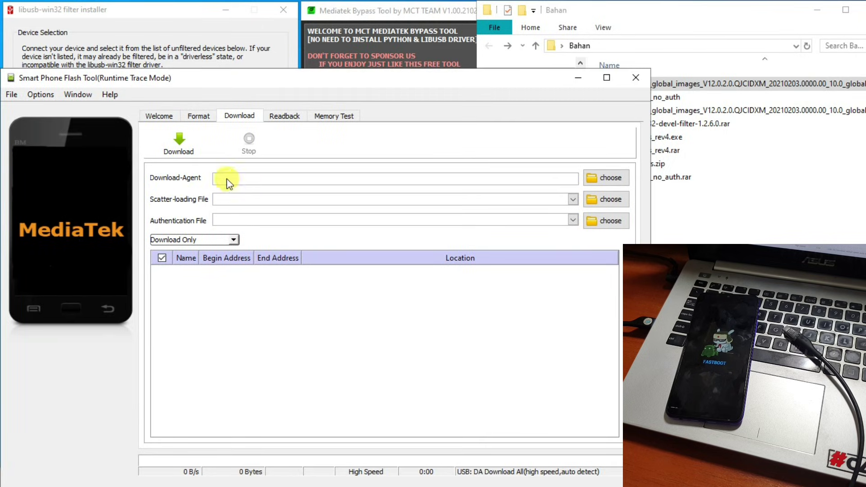
pyautogui.click(606, 180)
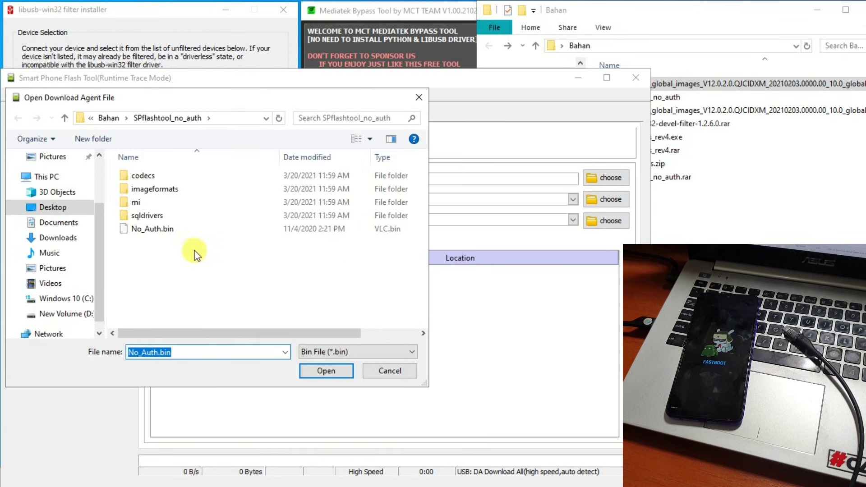
pyautogui.click(151, 231)
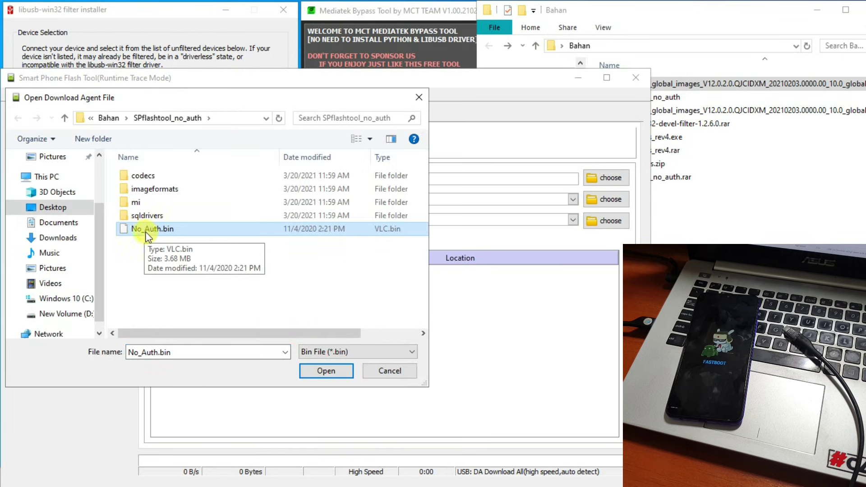
pyautogui.click(318, 369)
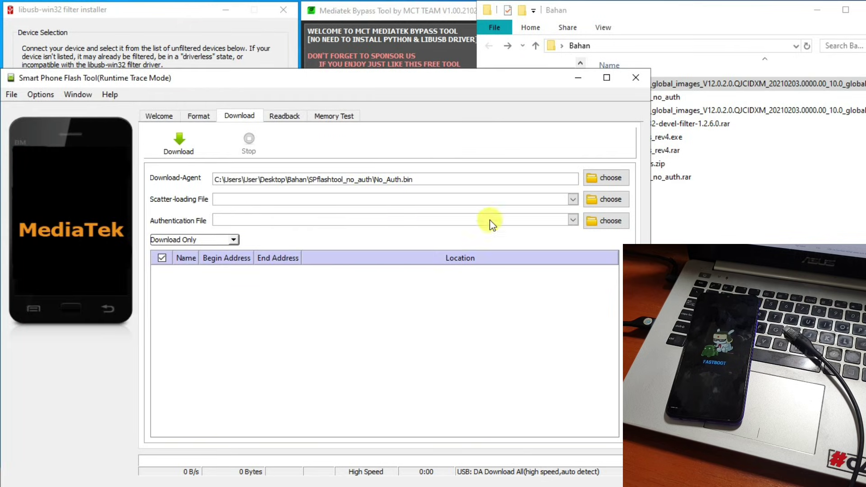
# Open the scatter-loading file chooser and locate MT6768_Android_scatter.txt in the firmware's images folder using the Bahan file window
pyautogui.click(602, 199)
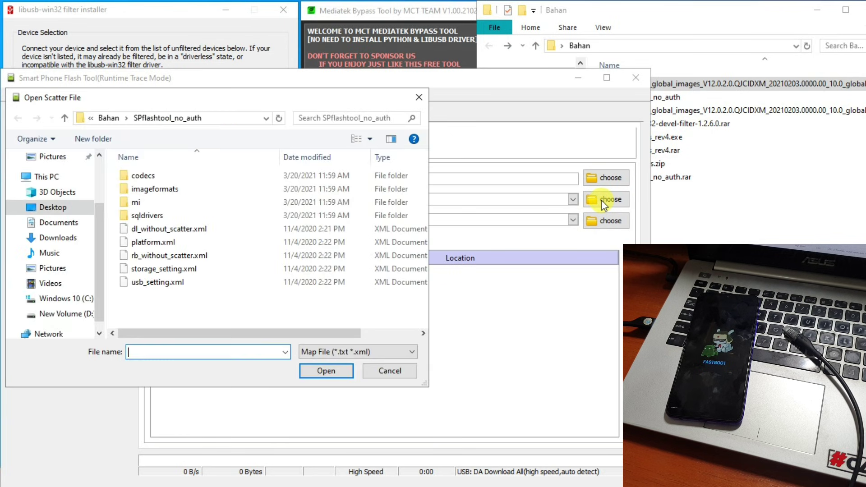
pyautogui.click(746, 214)
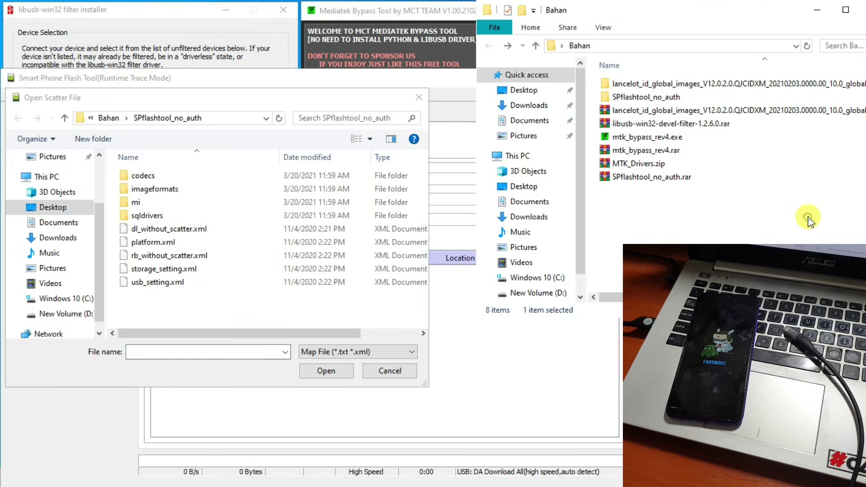
pyautogui.doubleClick(626, 86)
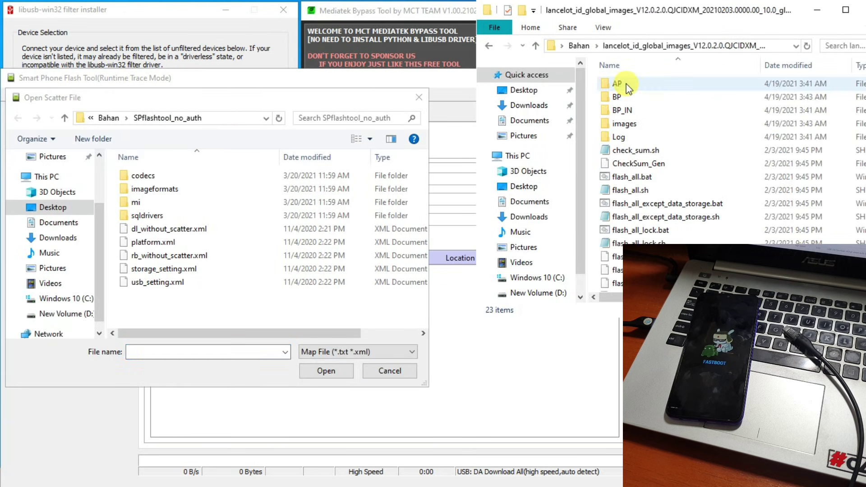
pyautogui.doubleClick(624, 124)
pyautogui.scroll(-3, 624, 123)
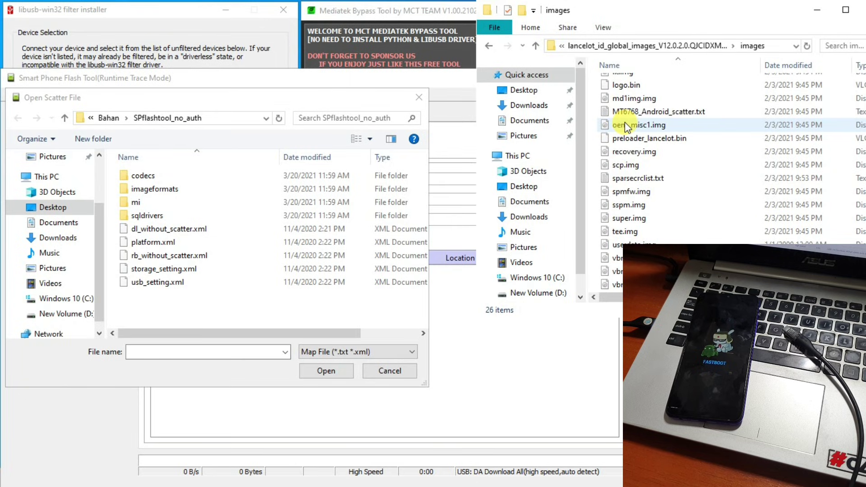
pyautogui.click(620, 113)
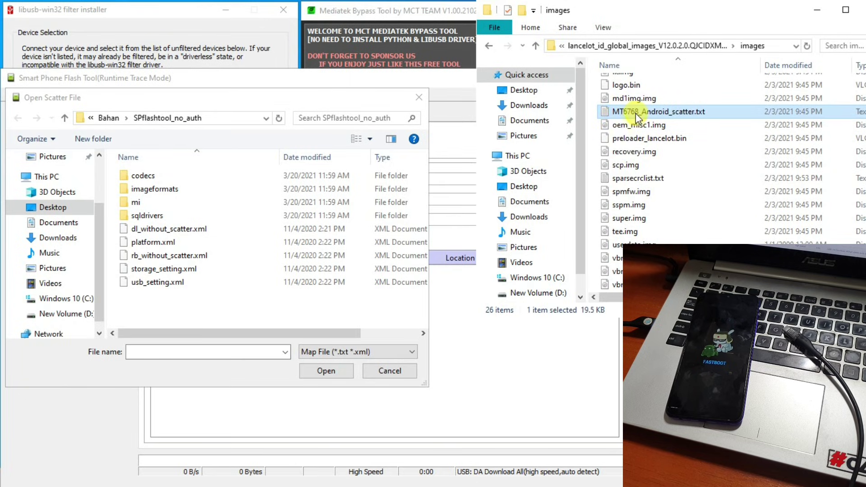
# Load MT6768_Android_scatter.txt from the lancelot firmware's images folder in Bahan as the scatter-loading file and look through the partition list
pyautogui.click(53, 207)
pyautogui.doubleClick(137, 189)
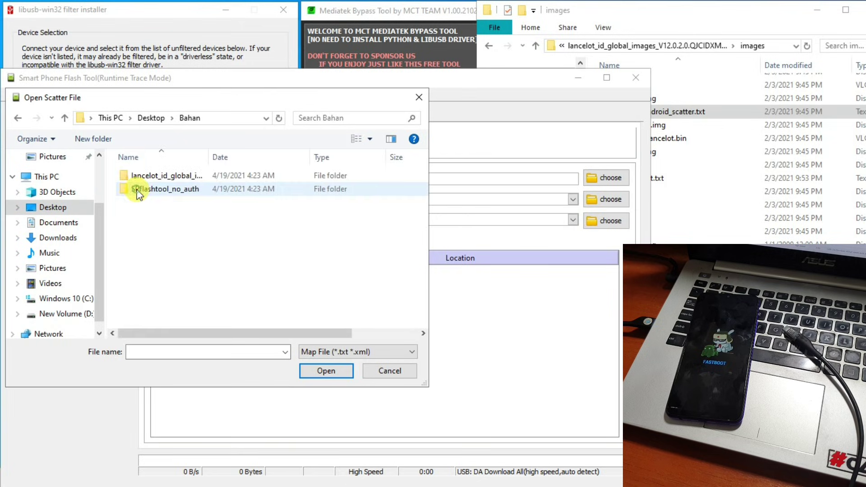
pyautogui.click(146, 176)
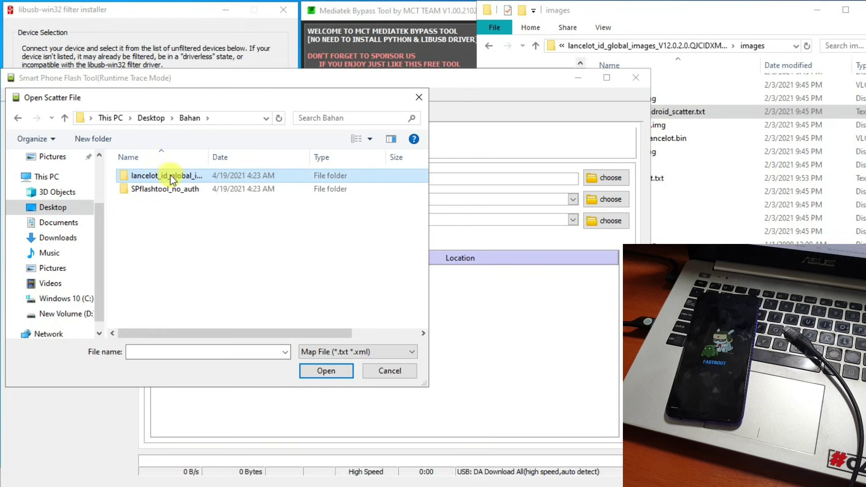
pyautogui.moveTo(208, 152); pyautogui.dragTo(361, 149)
pyautogui.doubleClick(259, 175)
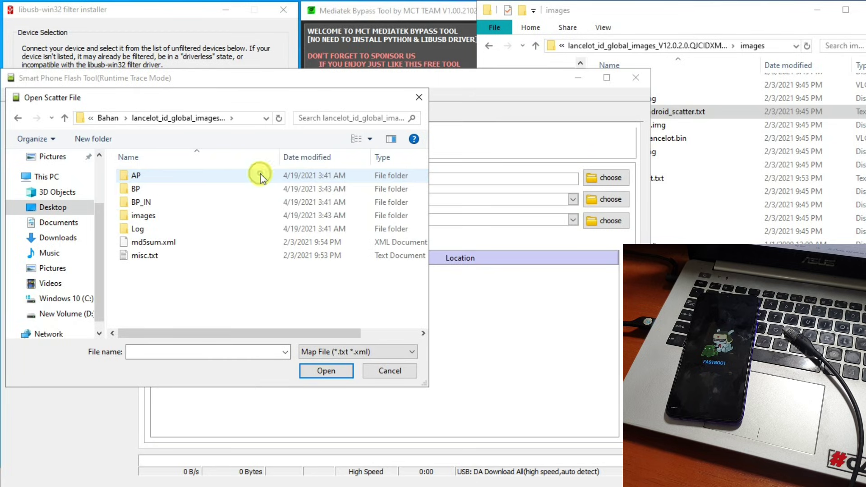
pyautogui.click(145, 217)
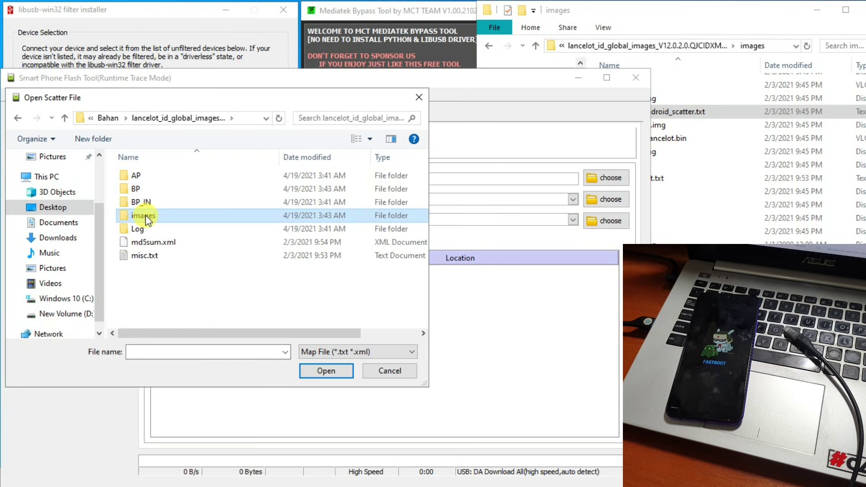
pyautogui.doubleClick(145, 217)
pyautogui.click(149, 191)
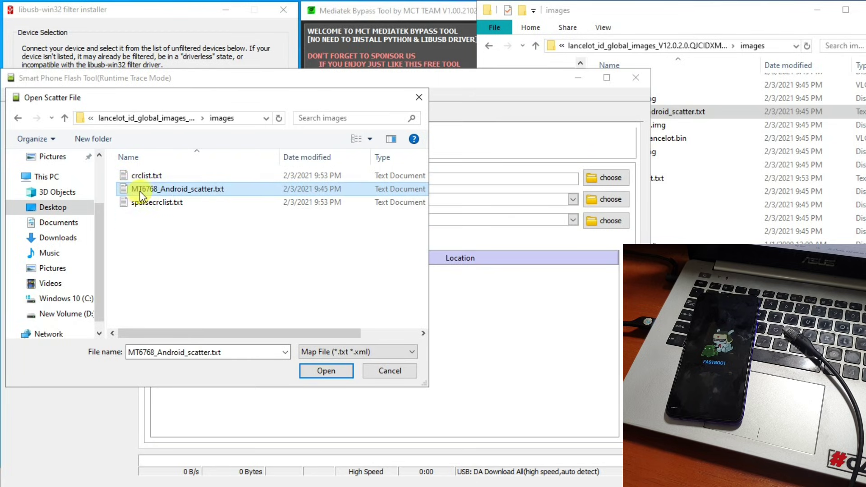
pyautogui.click(307, 371)
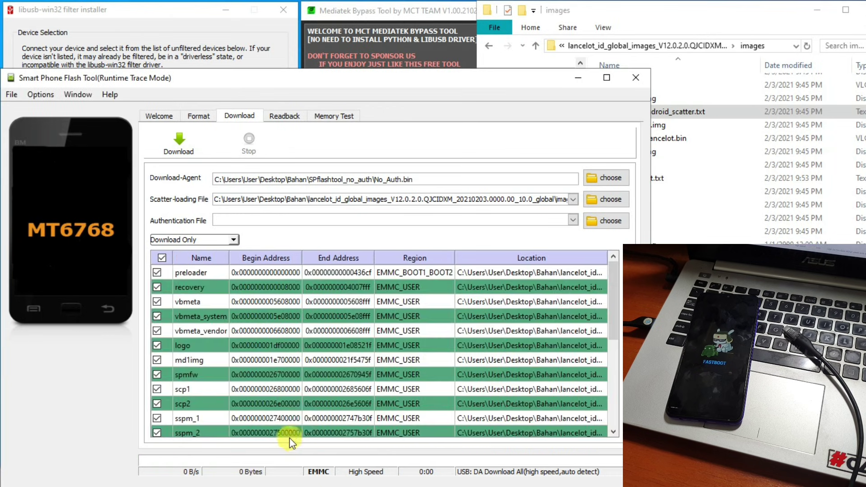
pyautogui.scroll(-3, 204, 343)
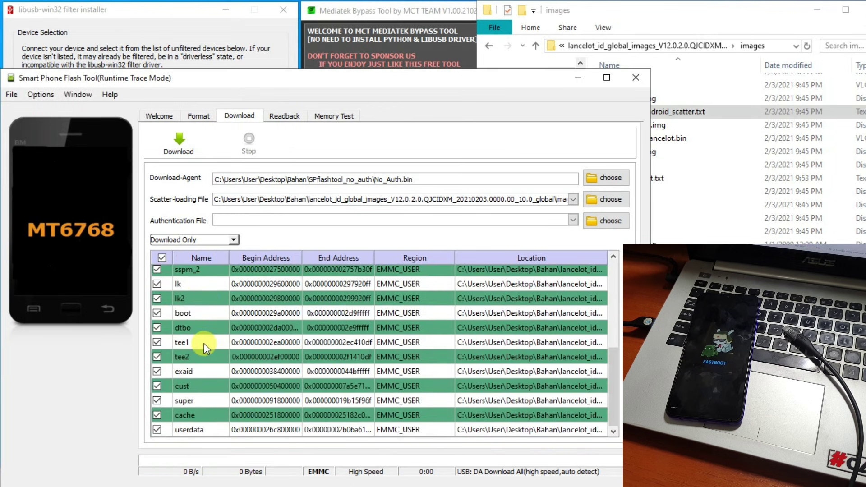
pyautogui.scroll(3, 203, 344)
pyautogui.scroll(-3, 205, 348)
pyautogui.scroll(3, 206, 348)
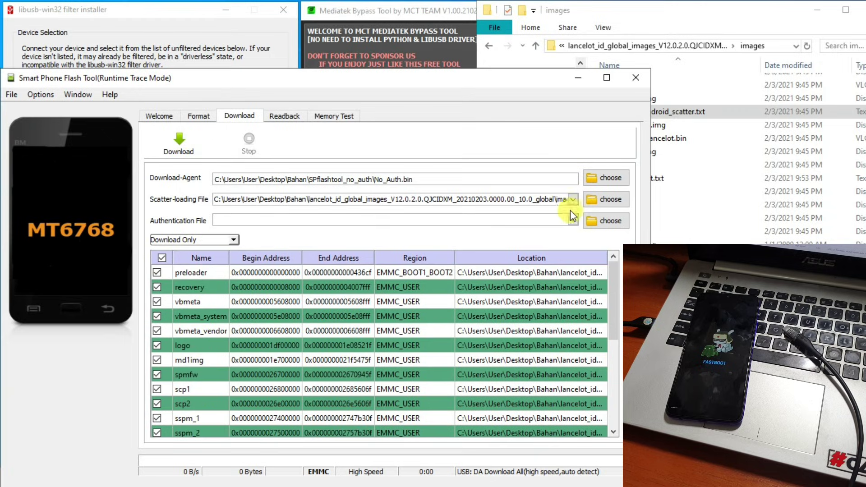
# Load auth_sv5.auth from the SPflashtool_no_auth folder as the authentication file and minimize the images folder window
pyautogui.click(602, 222)
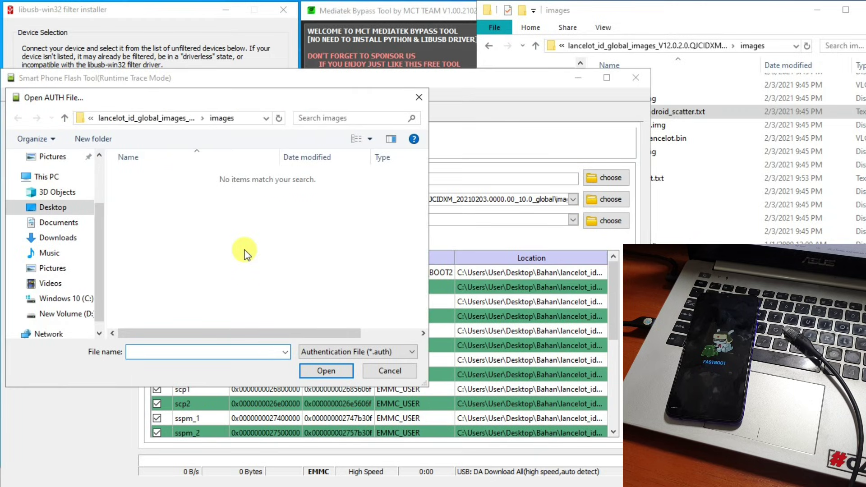
pyautogui.click(145, 118)
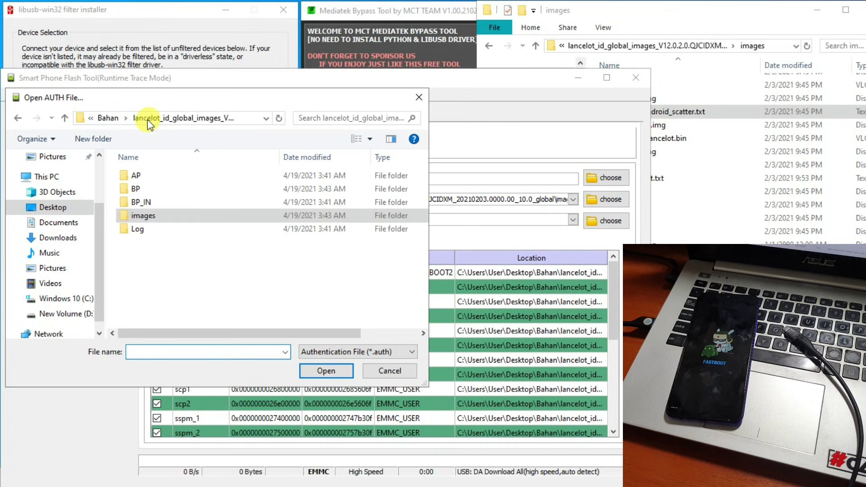
pyautogui.click(108, 118)
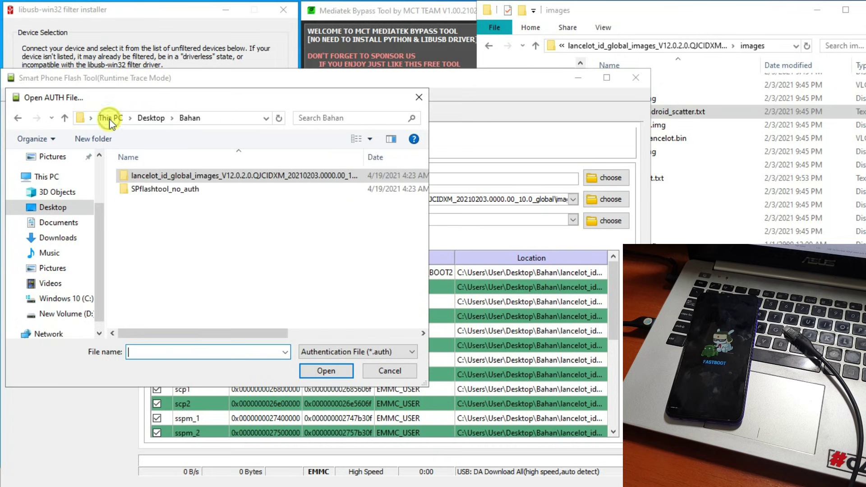
pyautogui.doubleClick(155, 190)
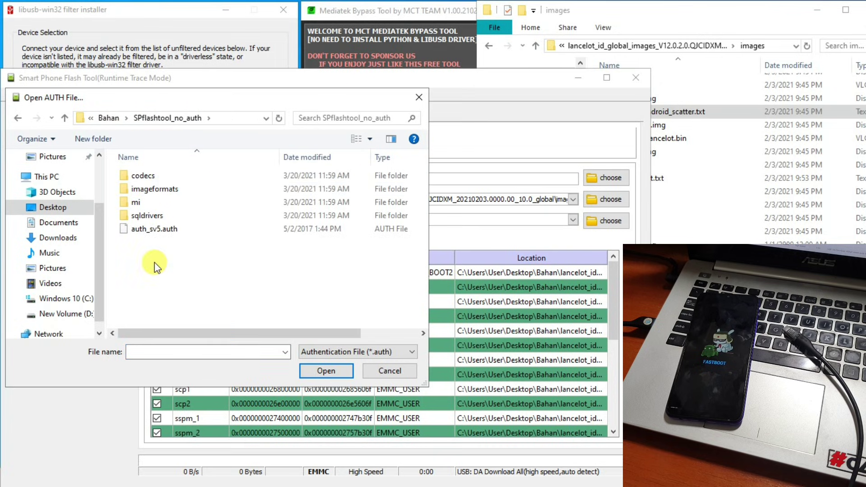
pyautogui.click(147, 231)
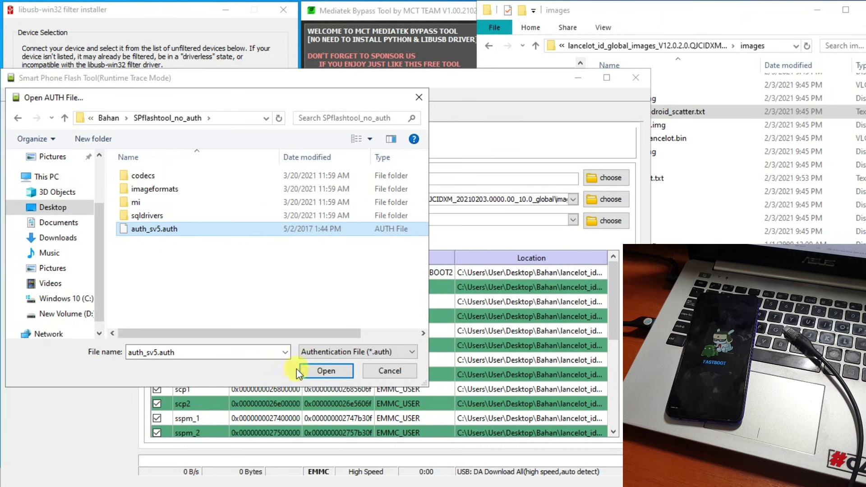
pyautogui.click(314, 372)
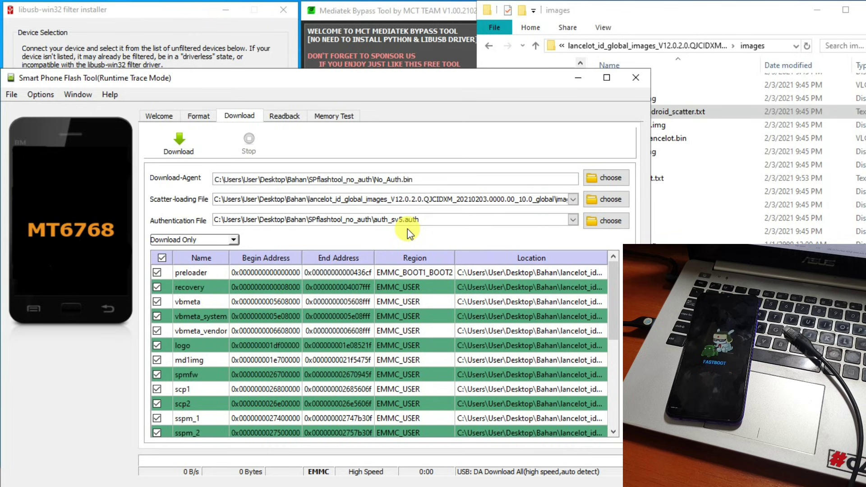
pyautogui.moveTo(702, 11); pyautogui.dragTo(484, 46)
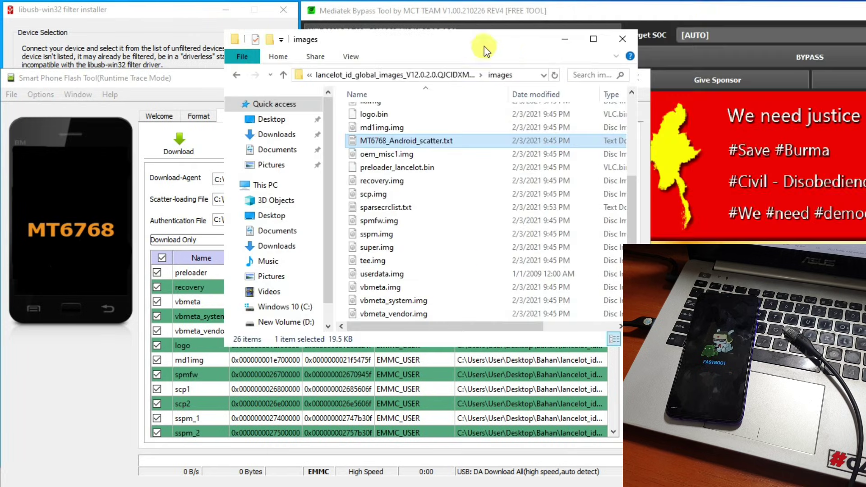
pyautogui.click(568, 43)
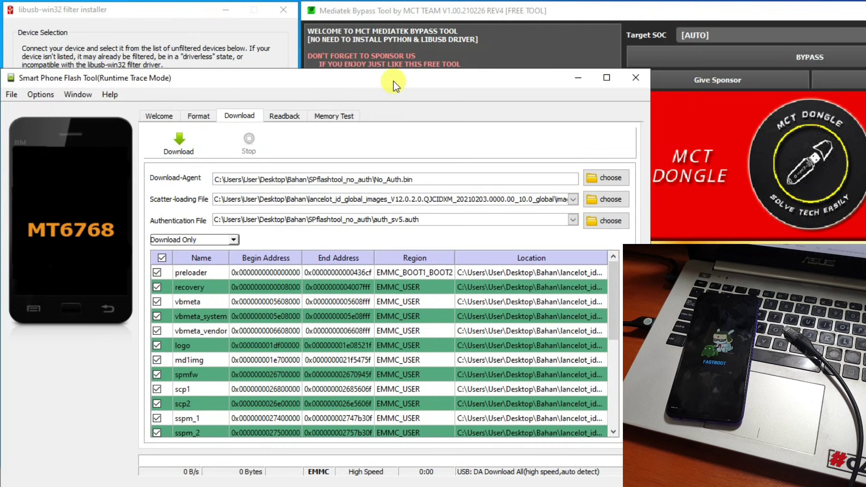
# Bring the libusb-win32 filter installer and MCT bypass tool forward and look through the unfiltered USB devices for the connected phone
pyautogui.click(173, 33)
pyautogui.click(375, 27)
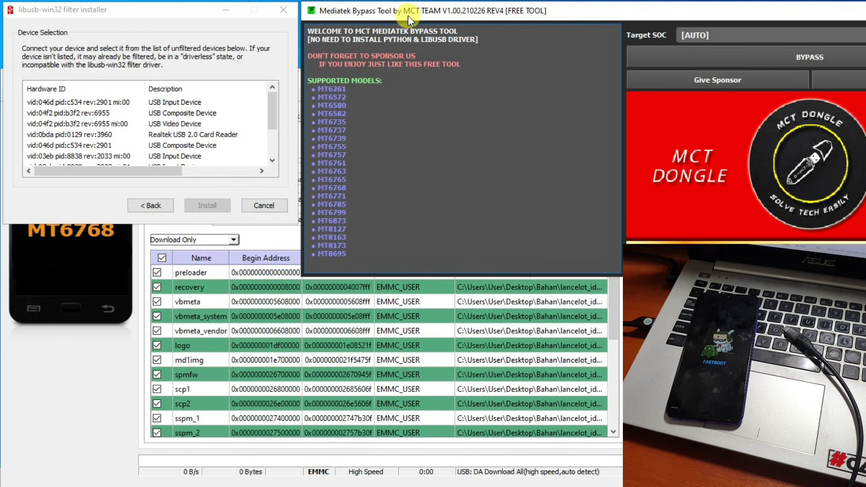
pyautogui.moveTo(273, 105); pyautogui.dragTo(275, 144)
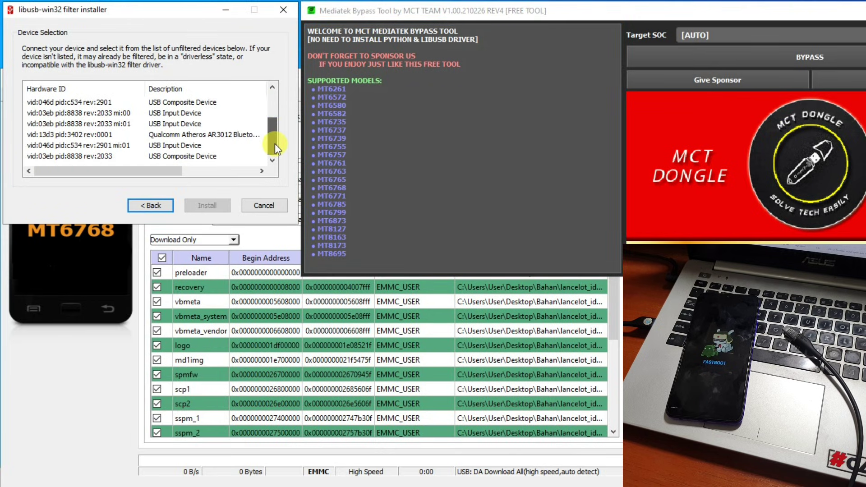
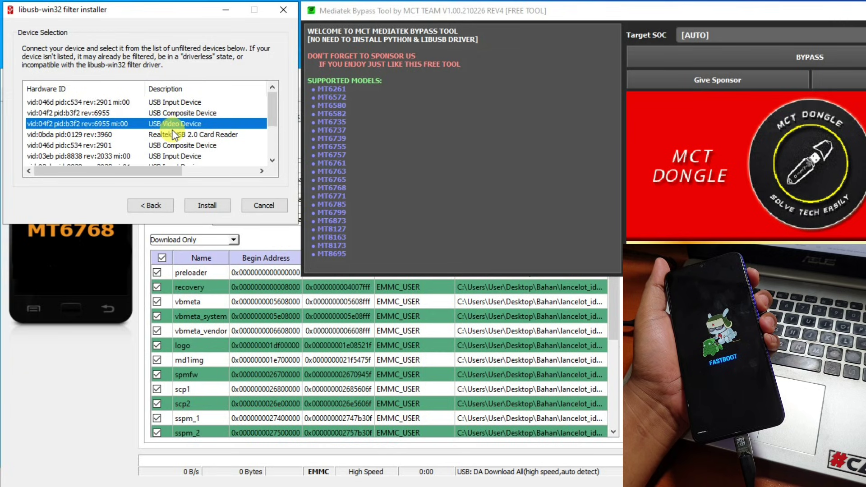
pyautogui.scroll(-2, 174, 134)
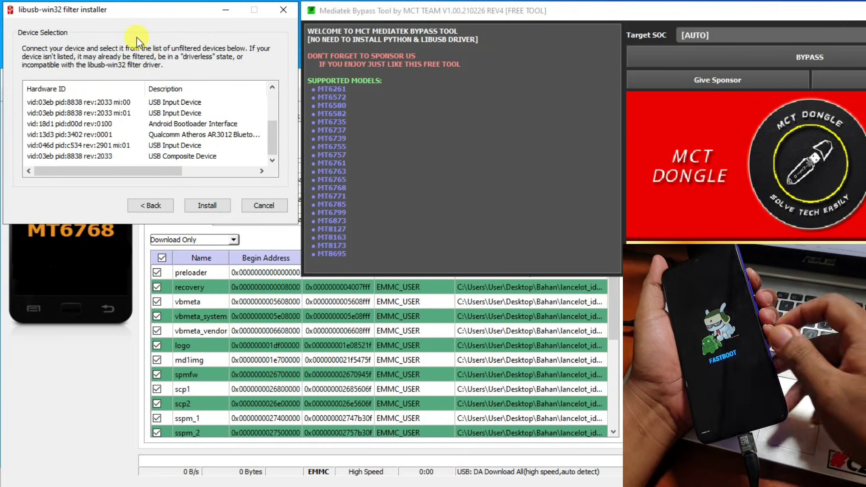
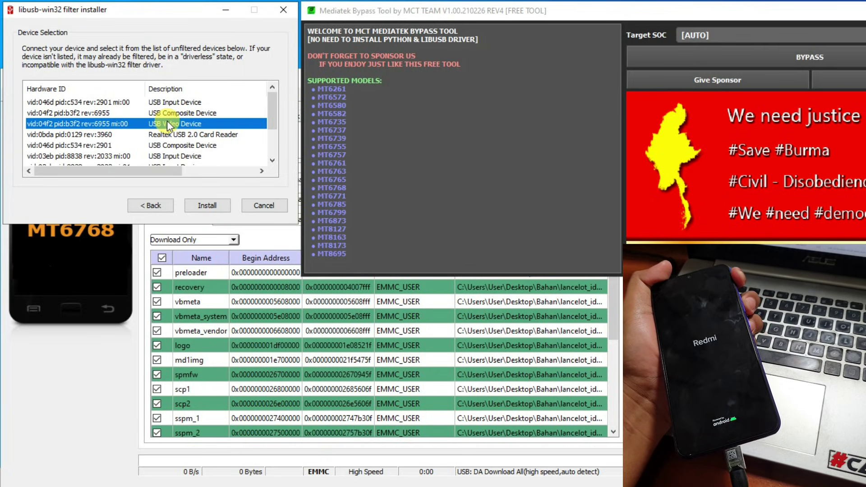
pyautogui.scroll(-2, 168, 127)
pyautogui.scroll(2, 171, 137)
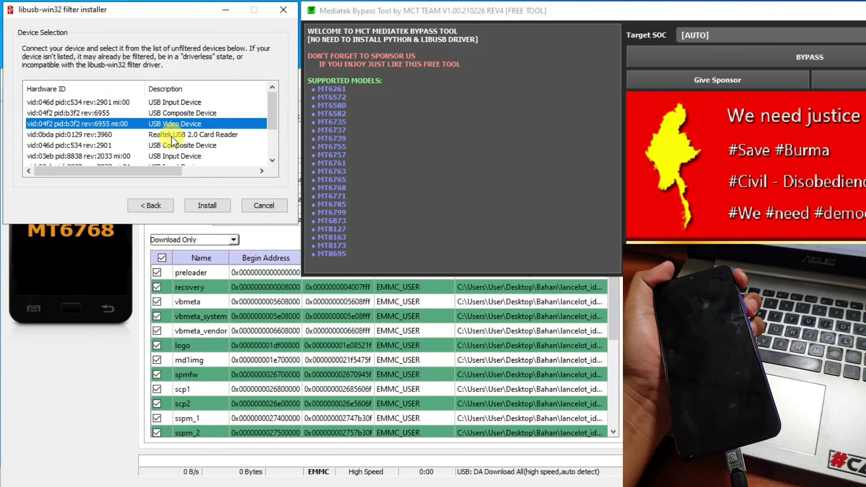
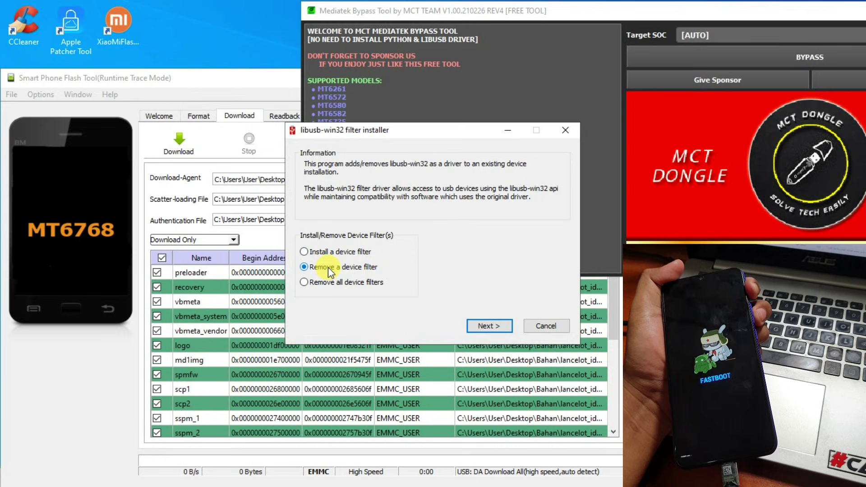
# Check the MediaTek USB Port entry among the filtered devices, and return to the device list for installing a device filter
pyautogui.click(487, 328)
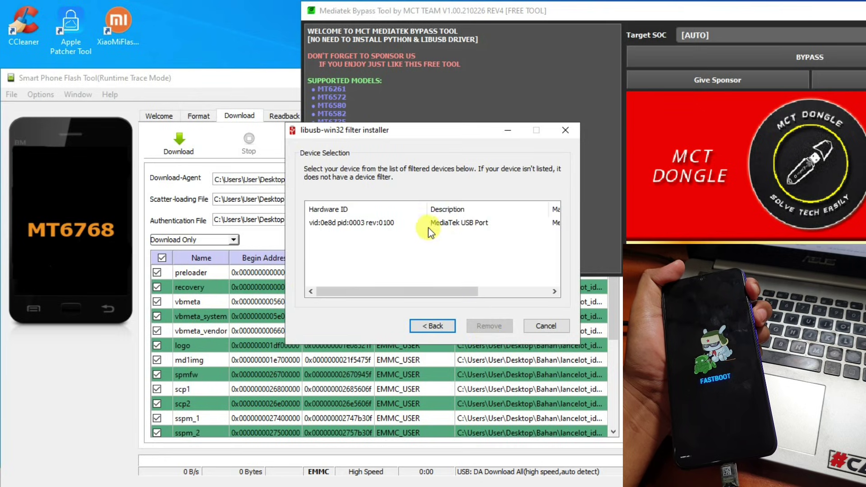
pyautogui.click(443, 225)
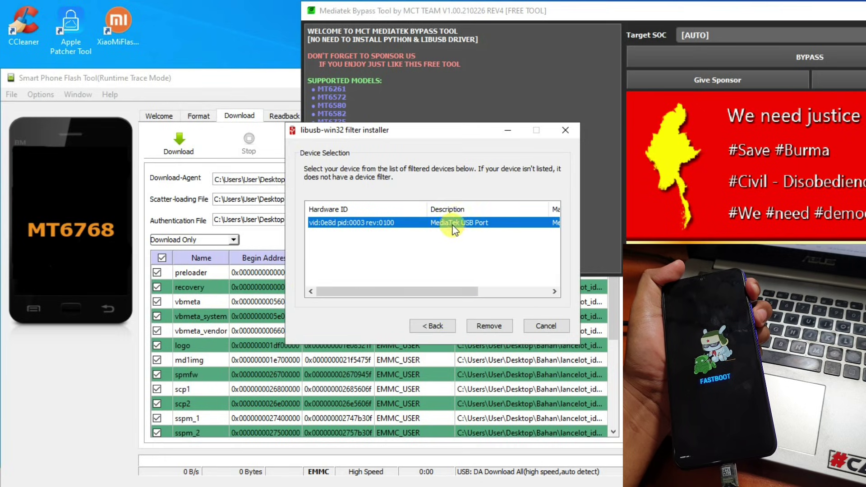
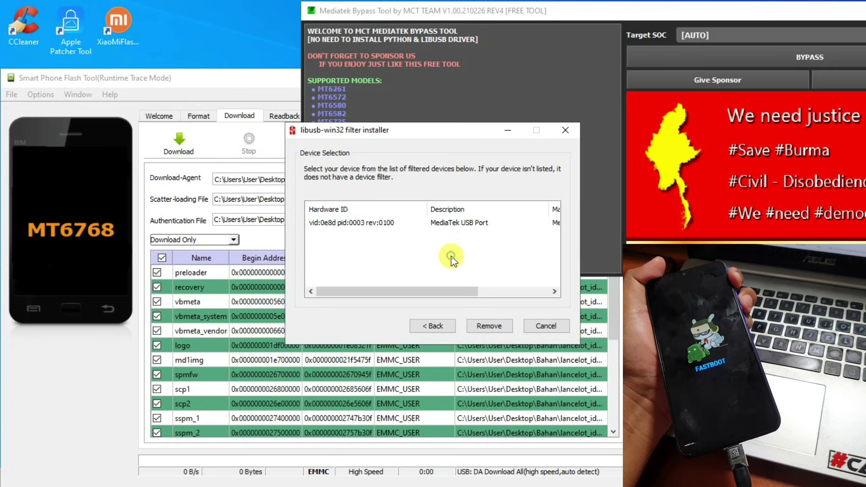
pyautogui.click(428, 327)
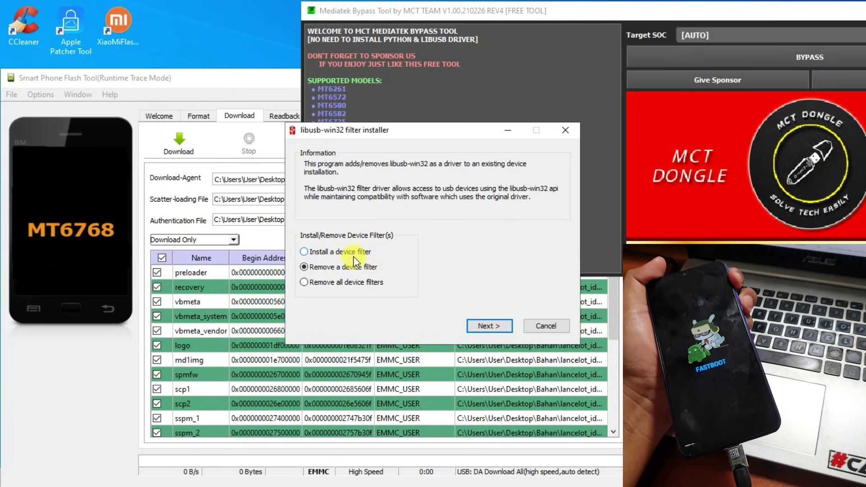
pyautogui.click(347, 251)
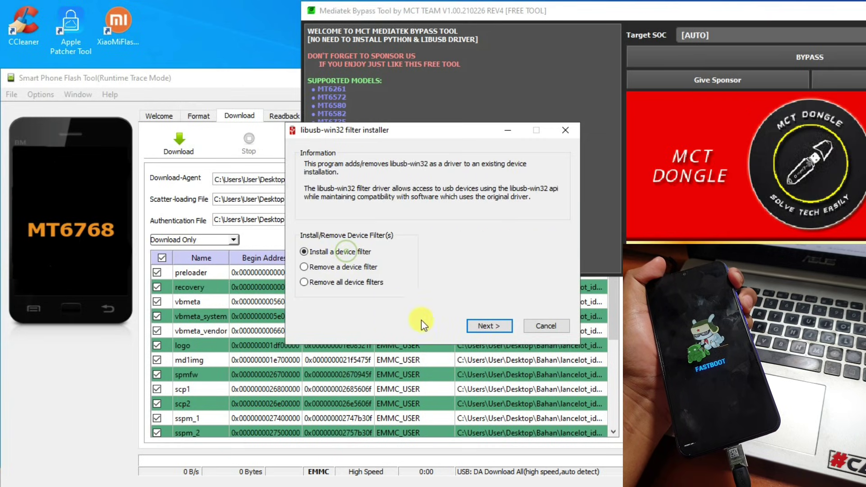
pyautogui.click(483, 326)
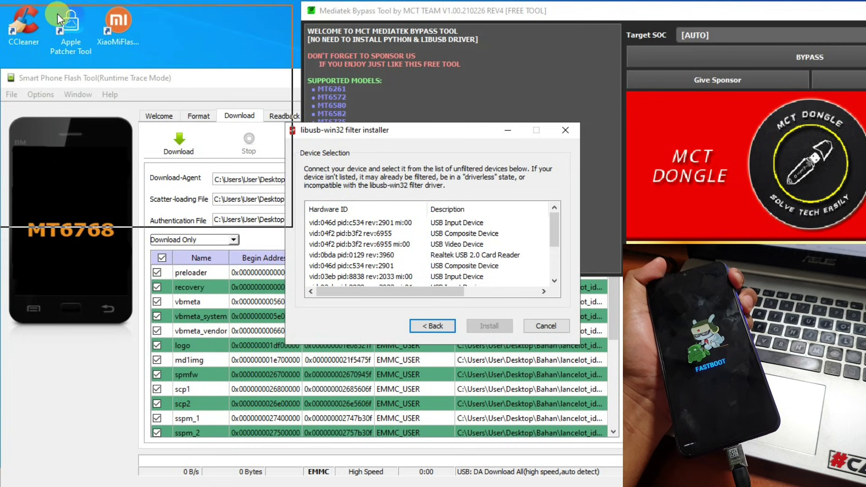
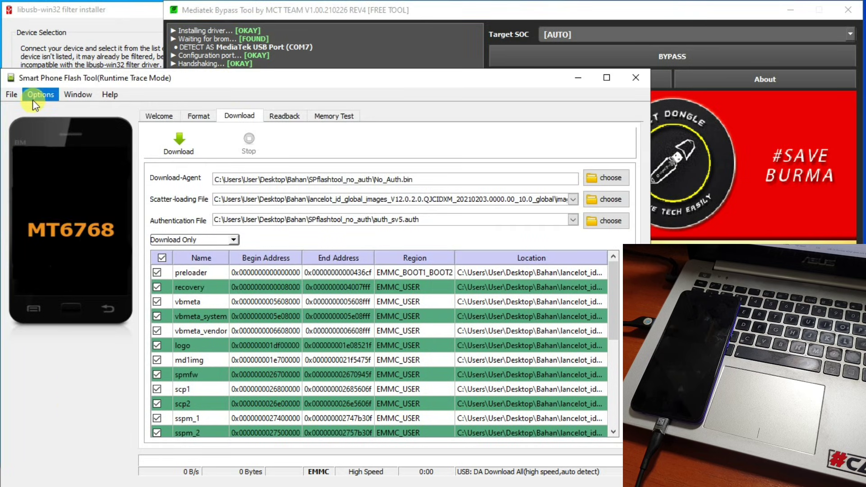
# Set the flash tool's connection to UART with COM port COM7 and baud rate 921600, and start the firmware download
pyautogui.click(37, 94)
pyautogui.click(39, 107)
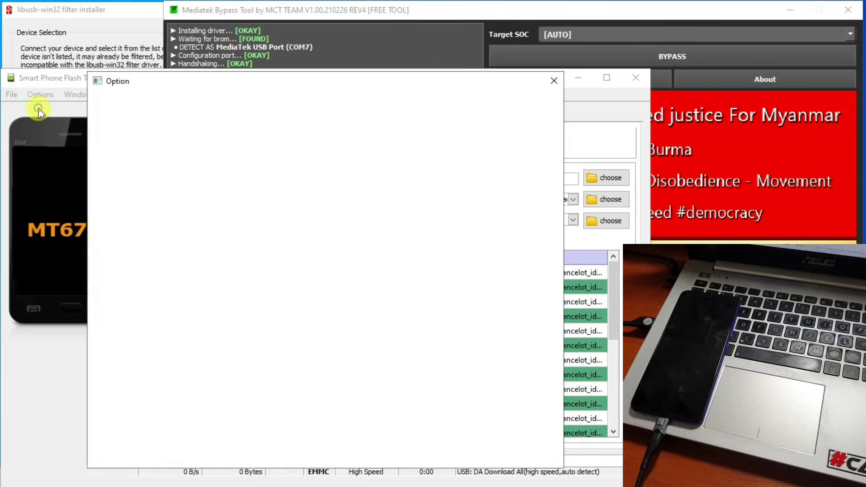
pyautogui.click(128, 161)
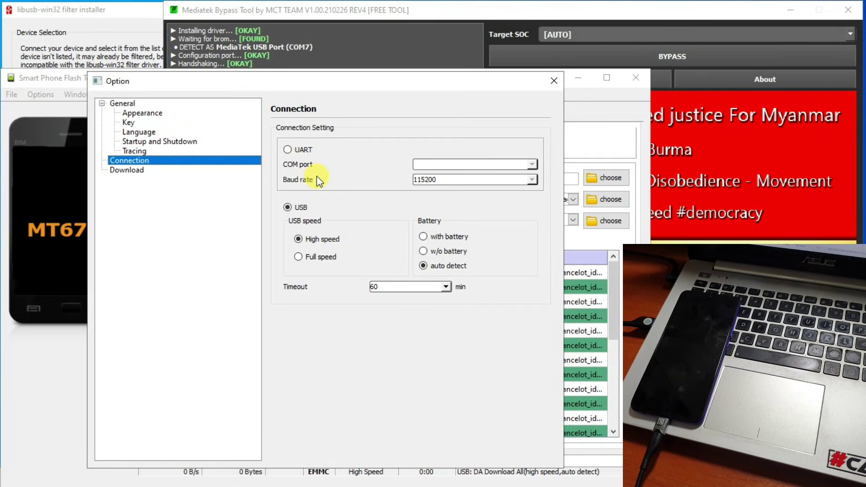
pyautogui.click(288, 150)
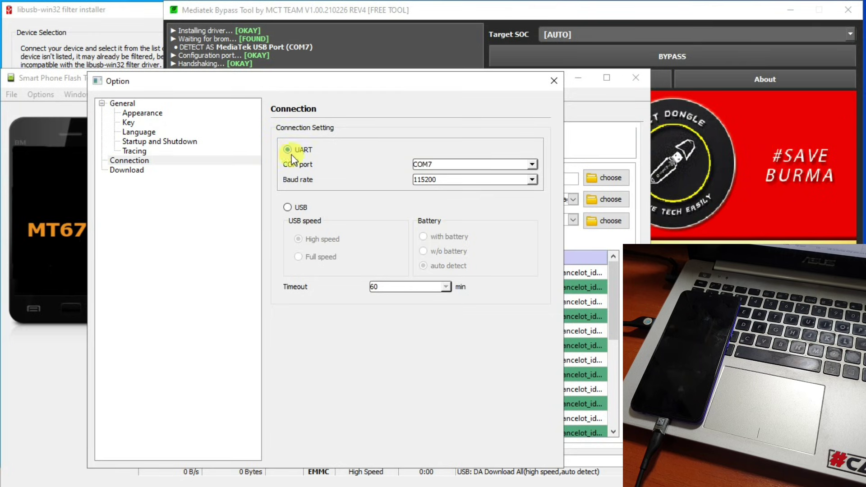
pyautogui.click(423, 165)
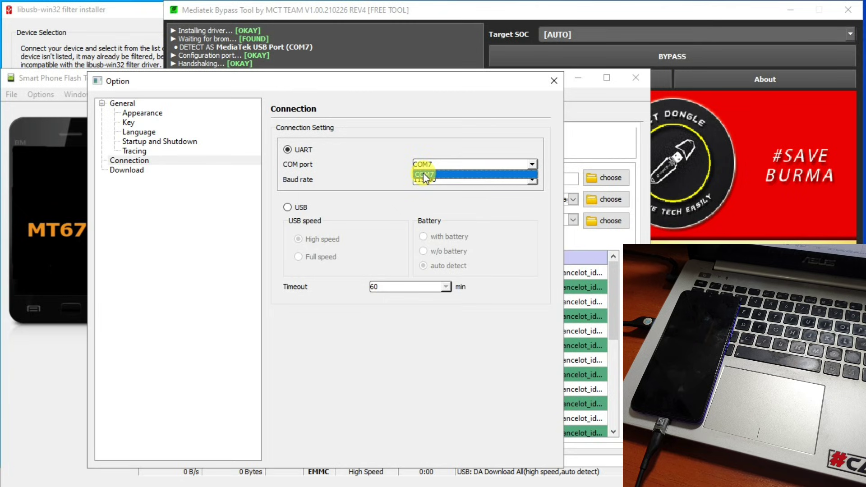
pyautogui.click(424, 175)
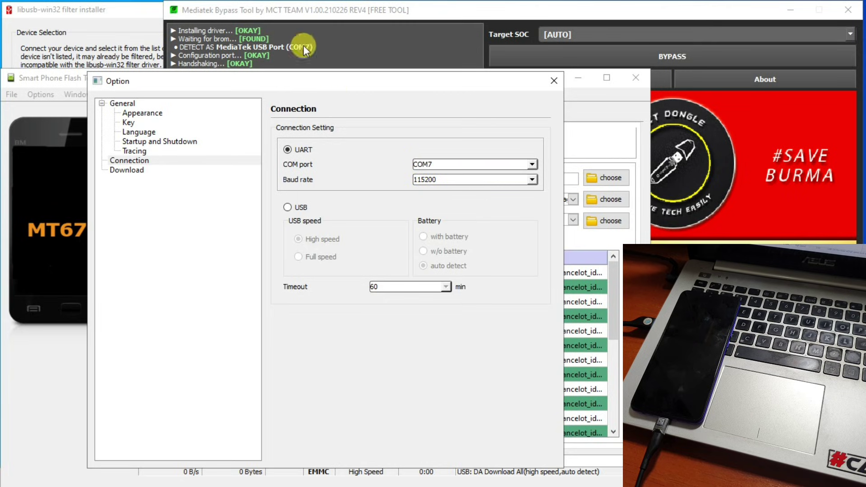
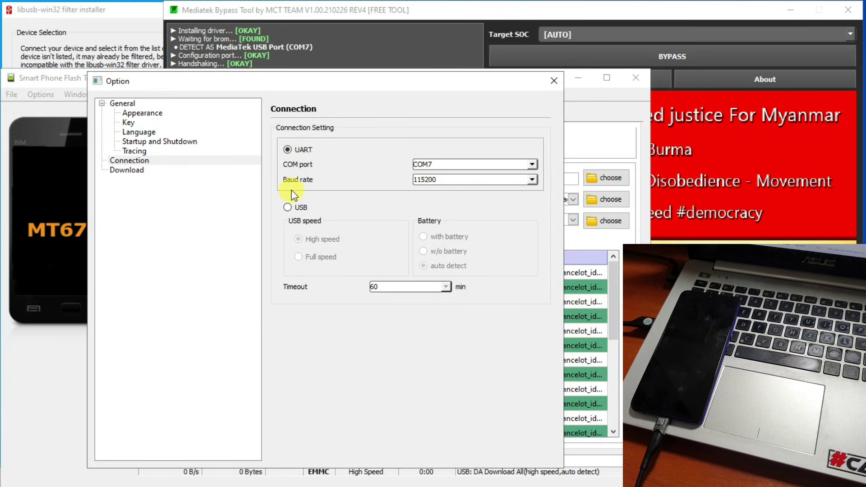
pyautogui.click(424, 182)
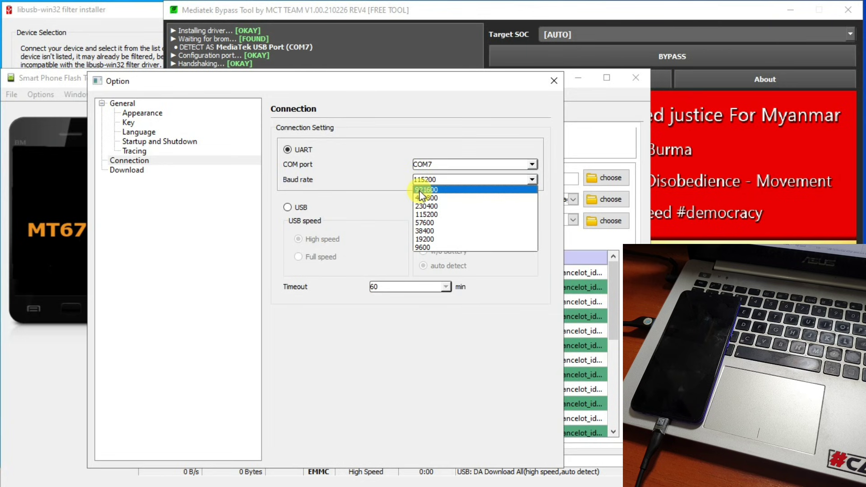
pyautogui.click(428, 186)
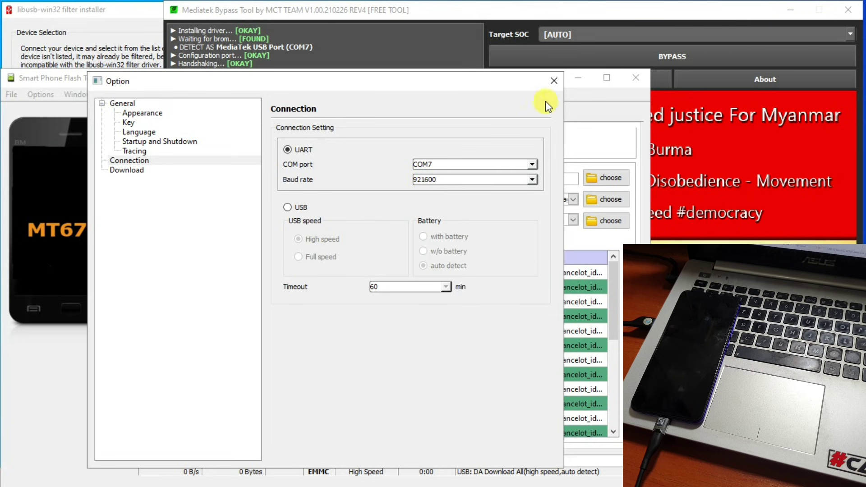
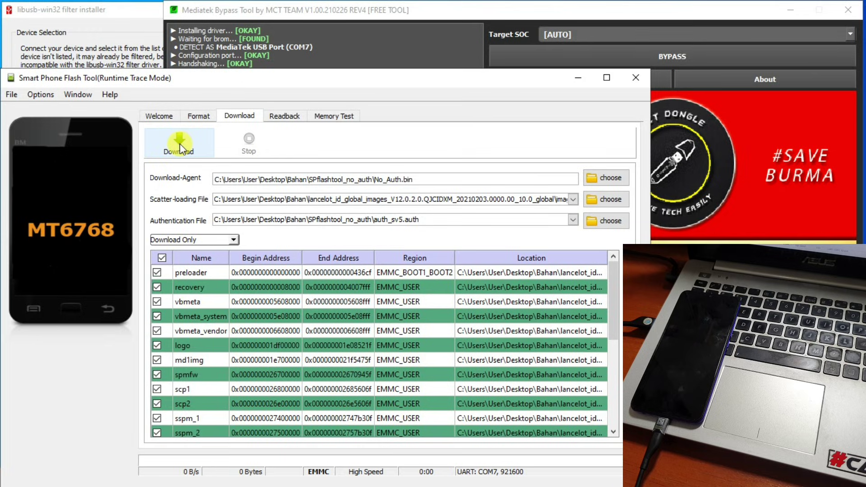
pyautogui.click(180, 145)
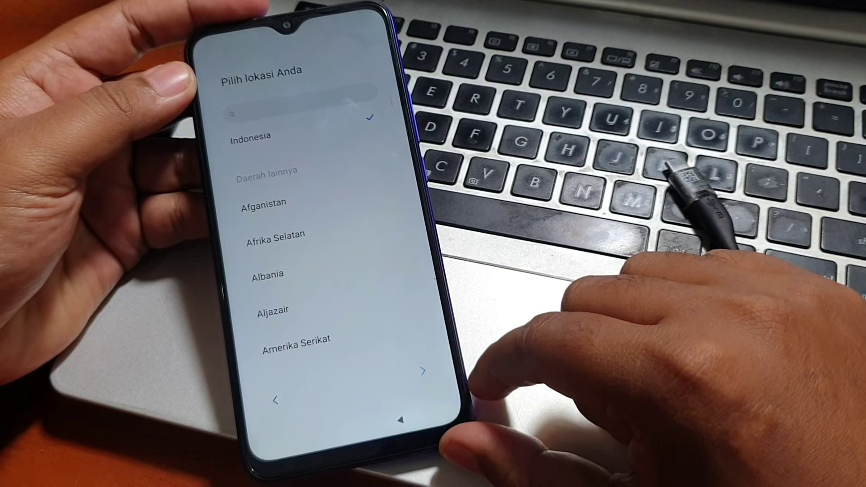
pyautogui.click(423, 371)
pyautogui.click(316, 357)
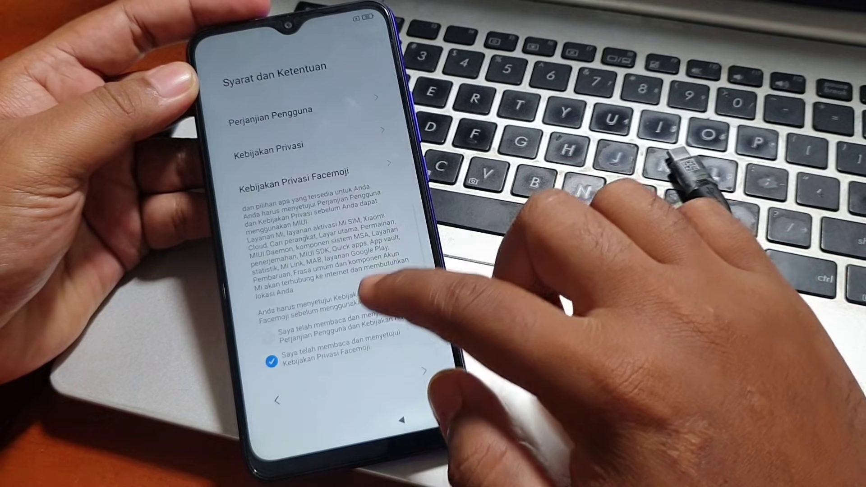
pyautogui.click(316, 331)
pyautogui.click(414, 372)
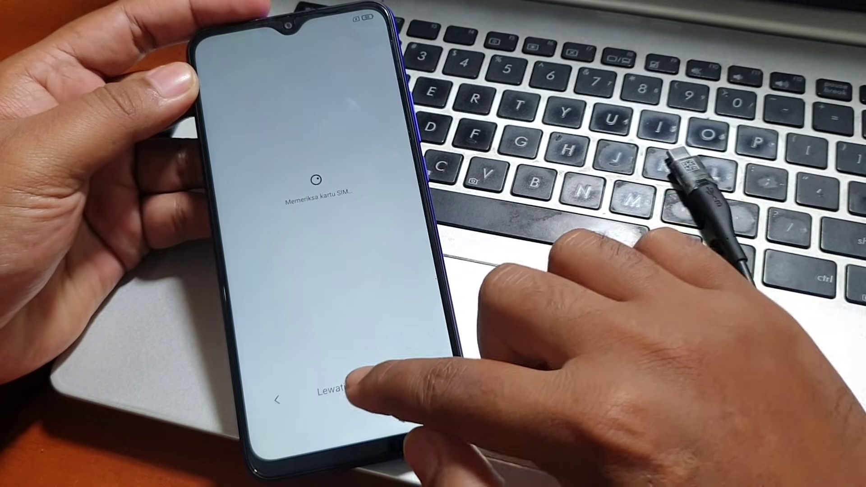
pyautogui.click(351, 385)
pyautogui.click(414, 372)
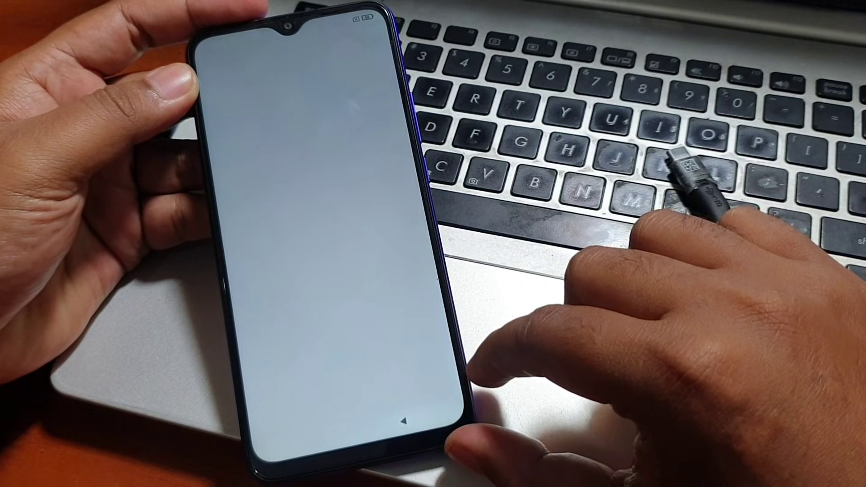